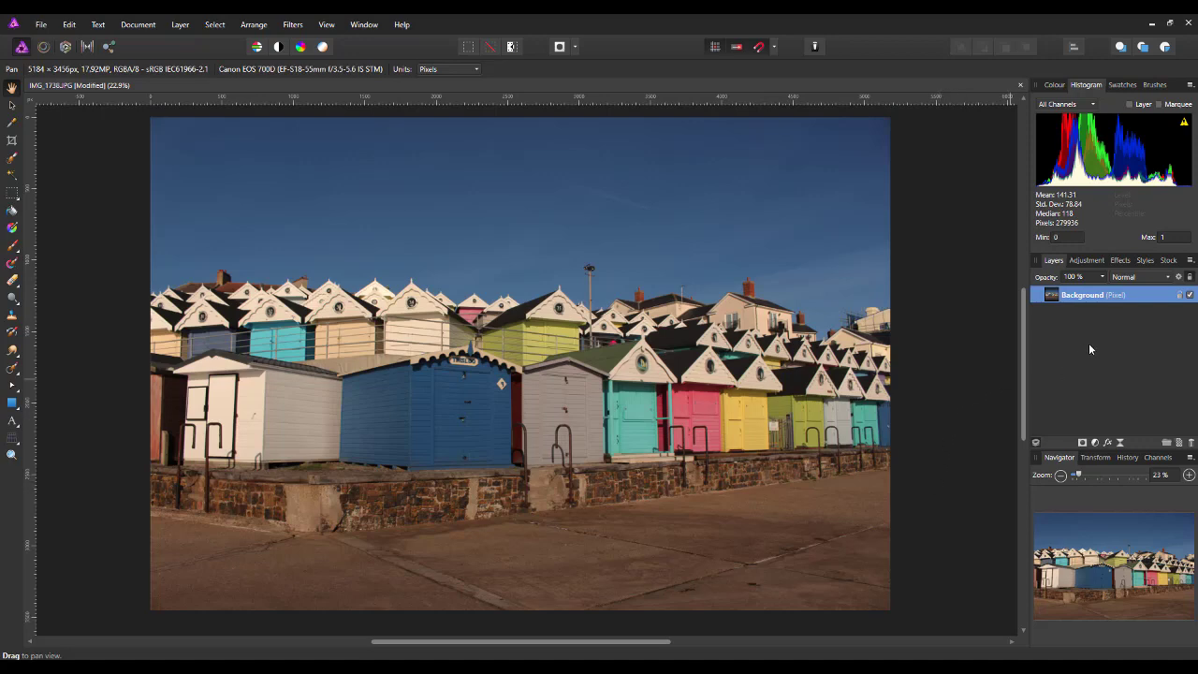
- Duplicate the Background layer twice
right_click(1110, 294)
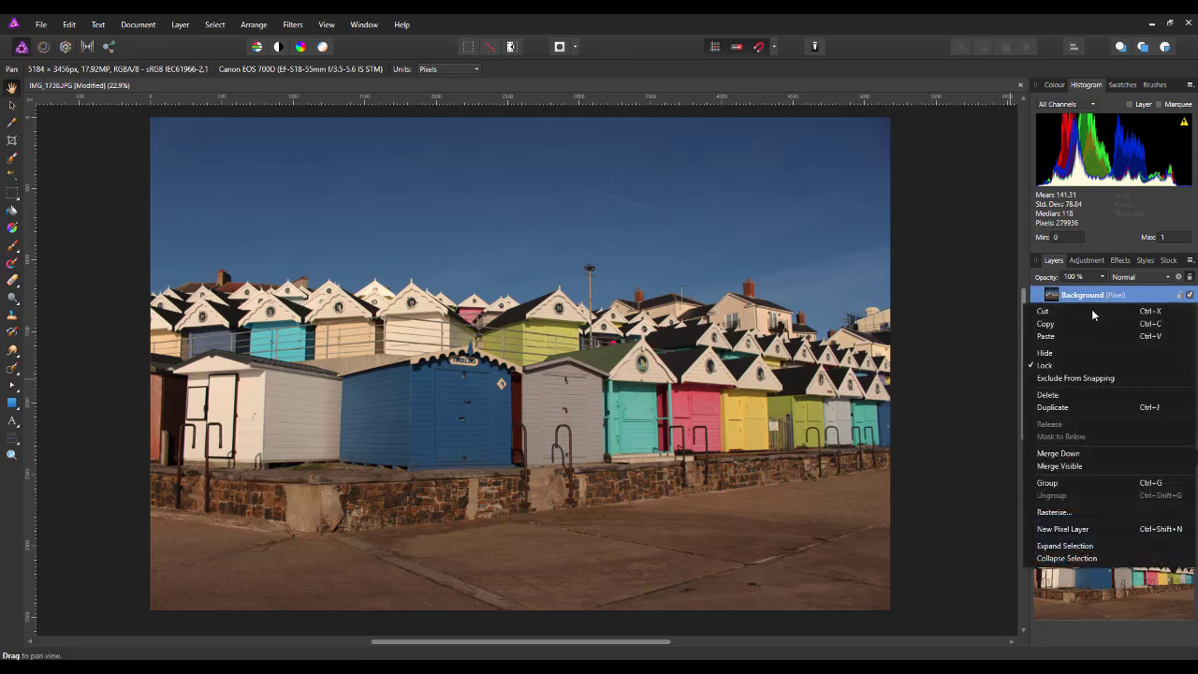
left_click(1069, 404)
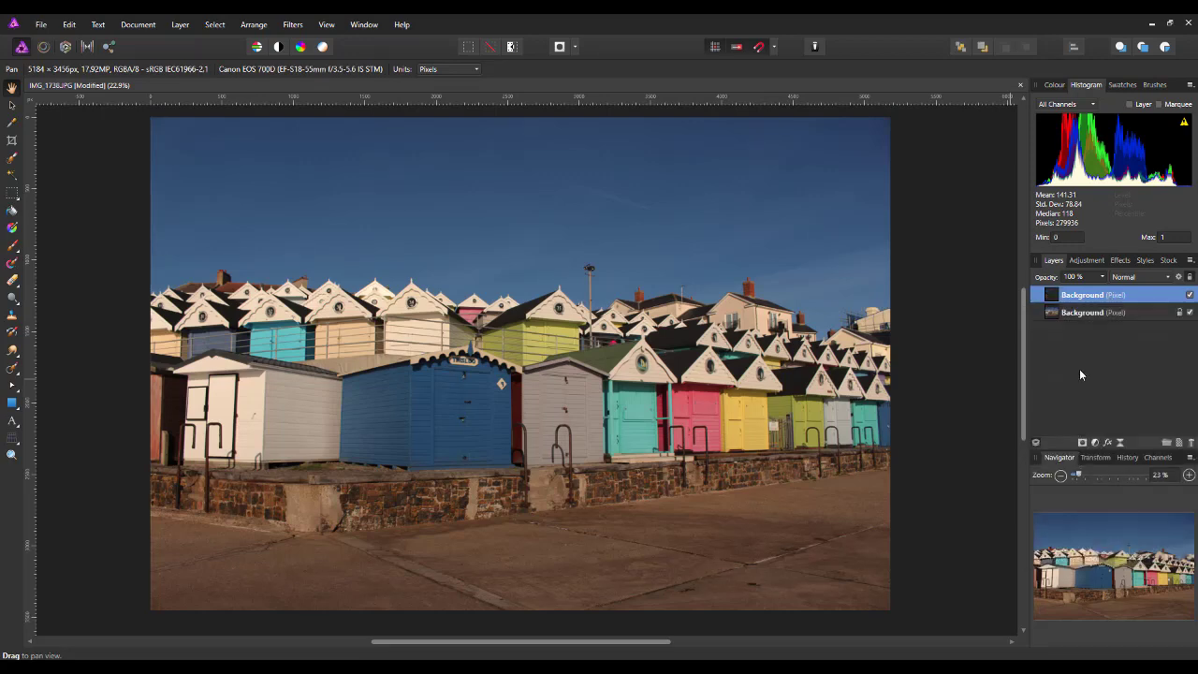
right_click(1086, 303)
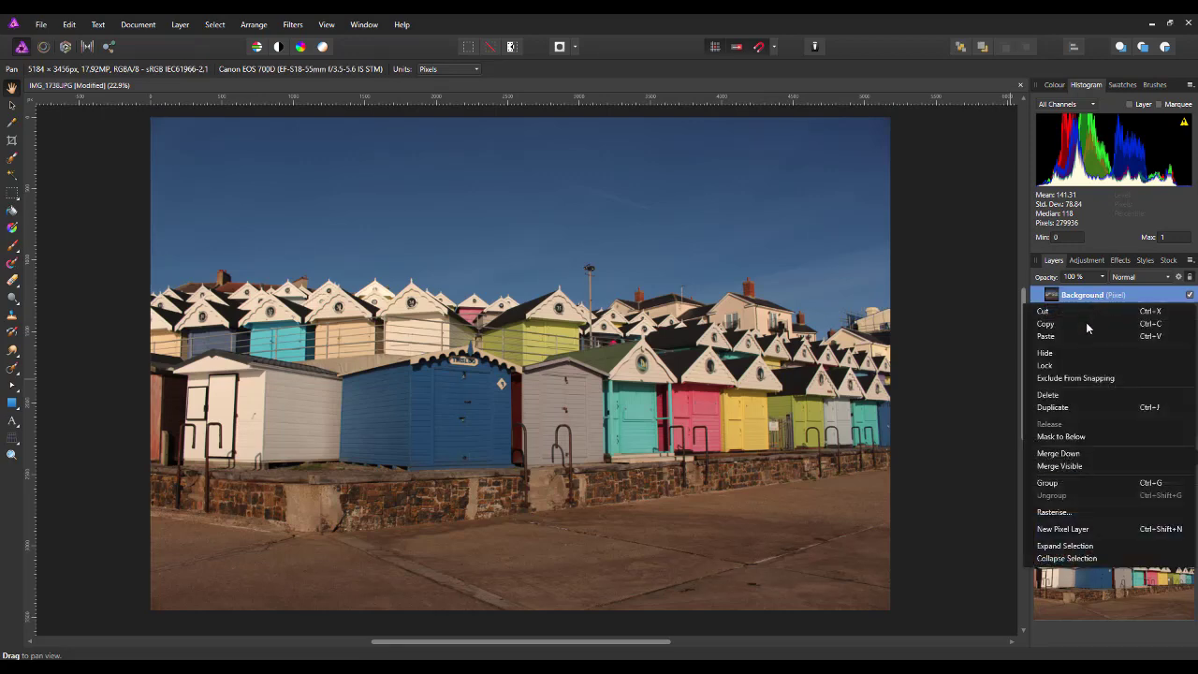
left_click(1070, 406)
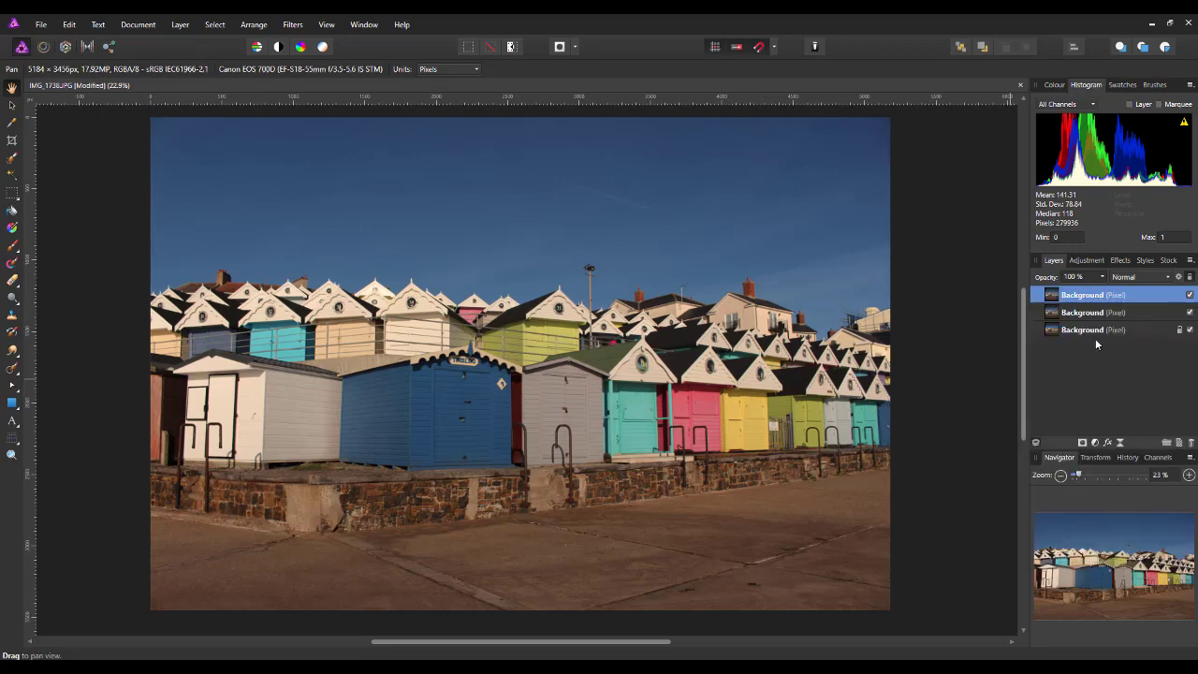
- Hide the top copy and rename the middle copy 'auto'
left_click(1190, 295)
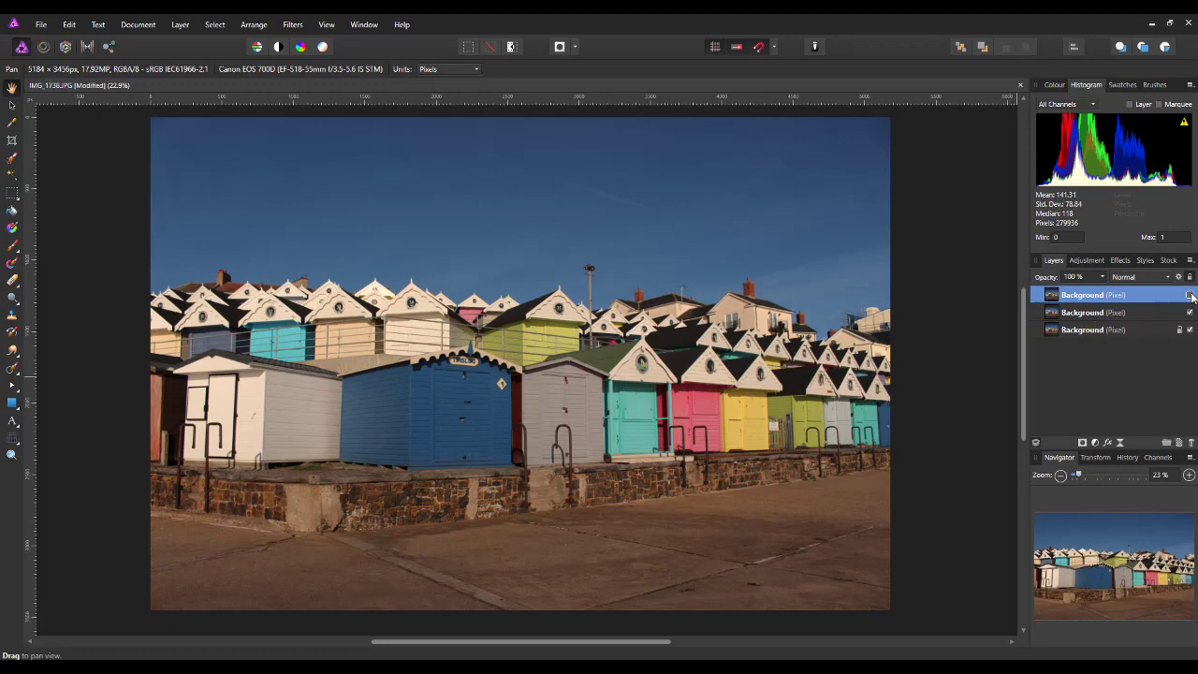
left_click(1082, 315)
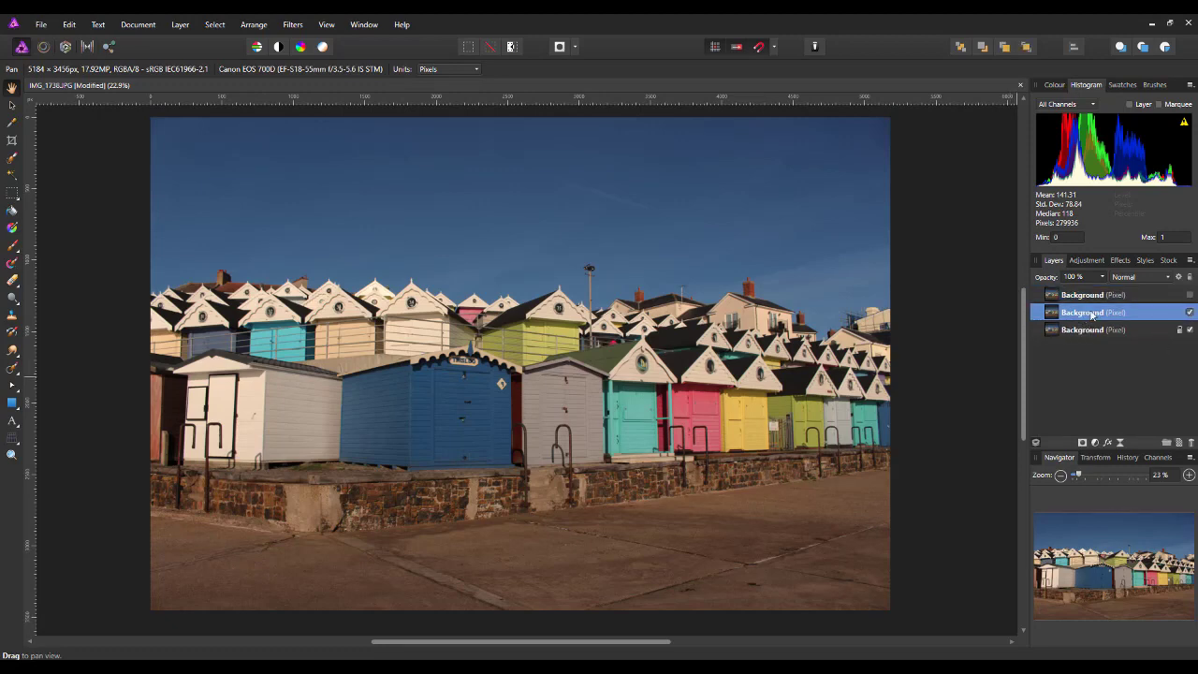
left_click(1090, 315)
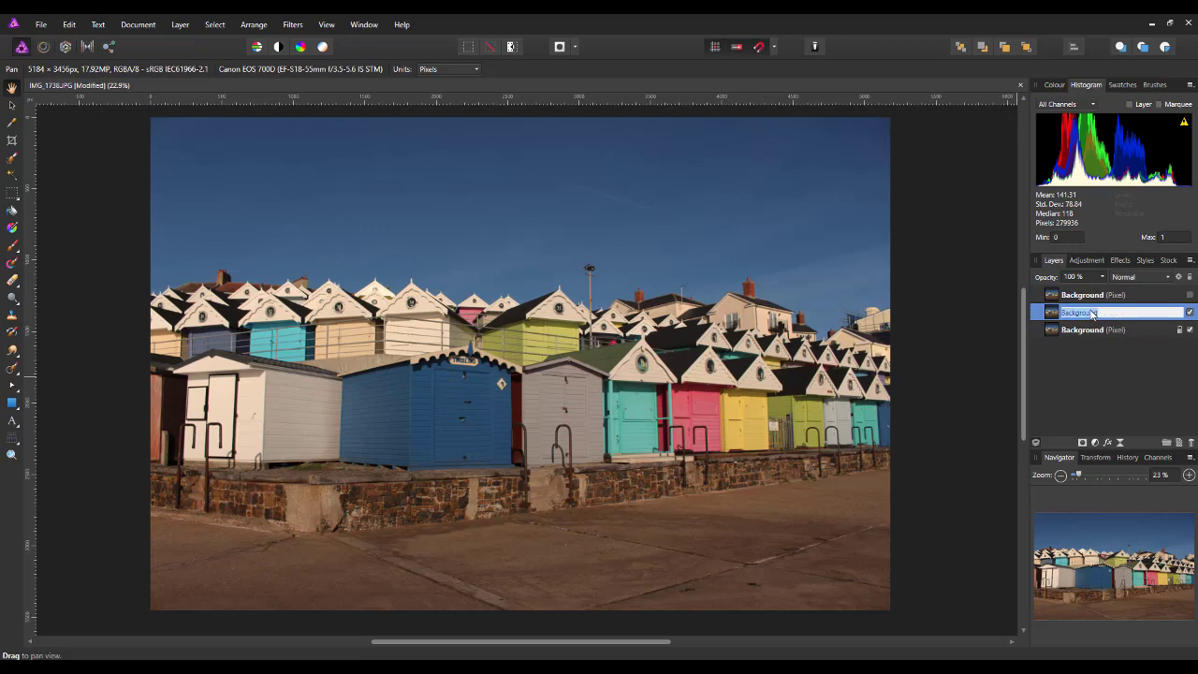
type("D")
key("Return")
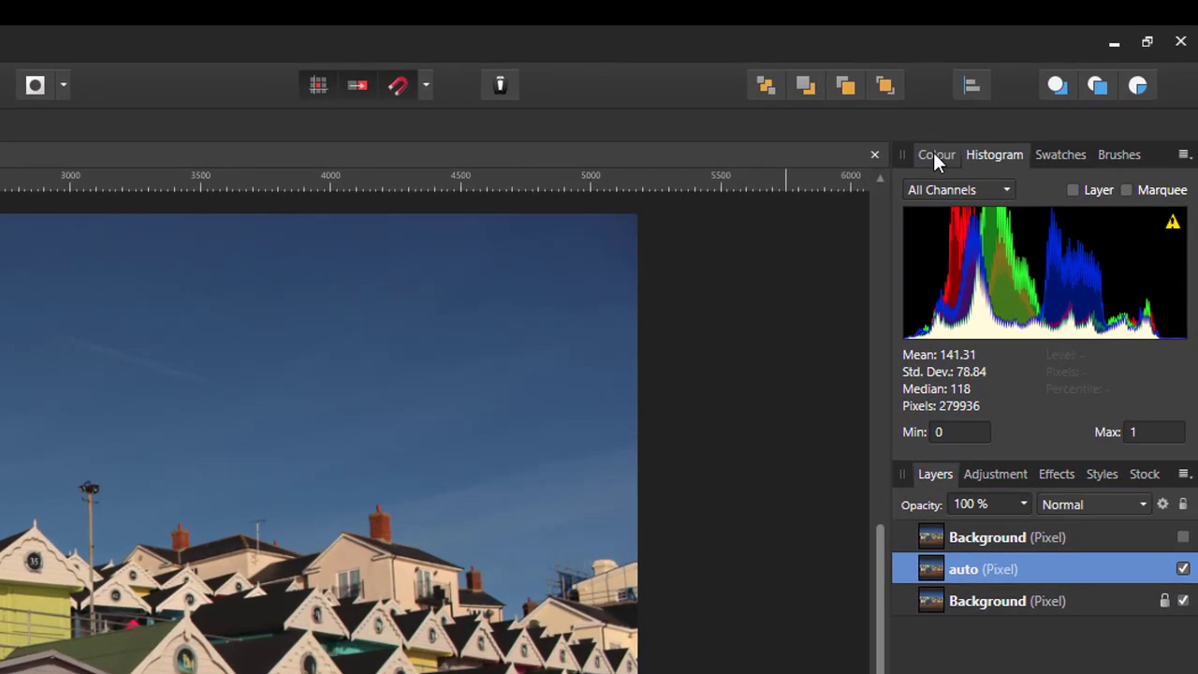
left_click(995, 119)
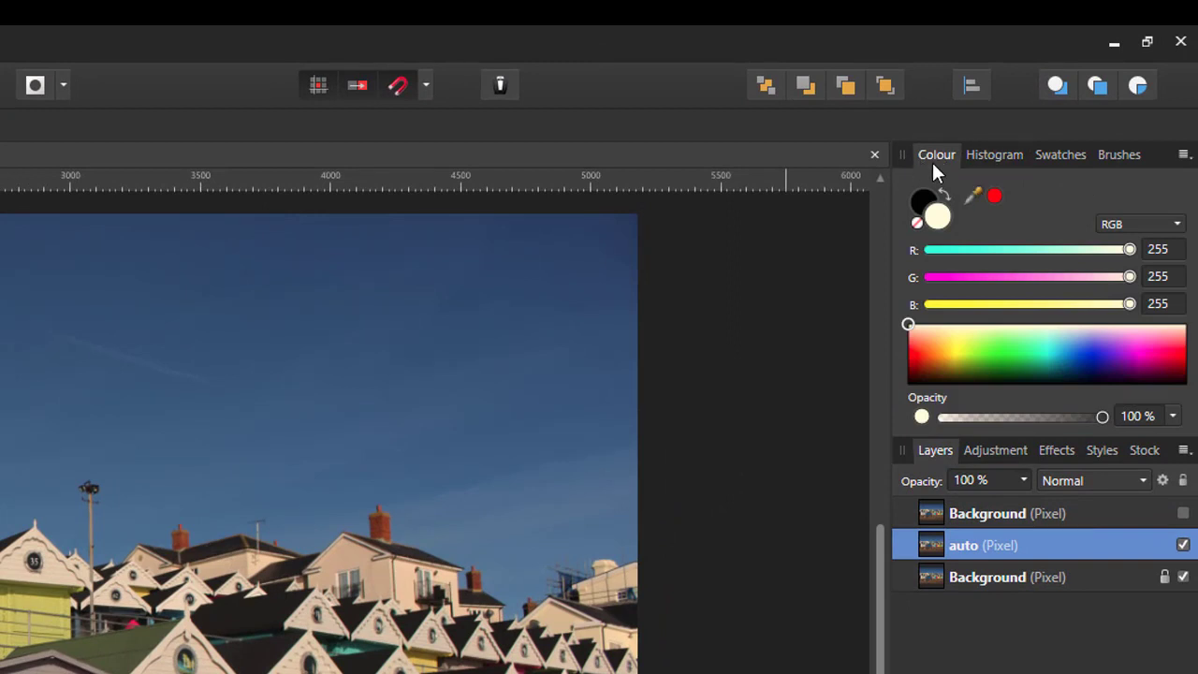
left_click(989, 160)
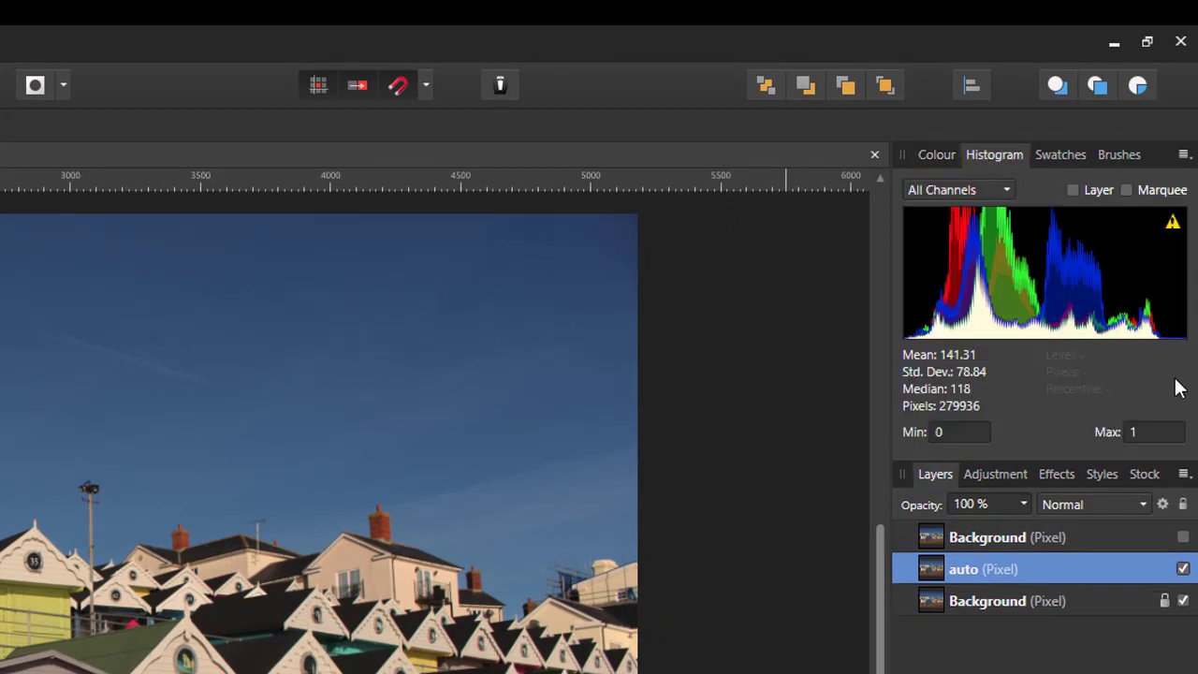
mouse_move(1062, 238)
mouse_move(1116, 313)
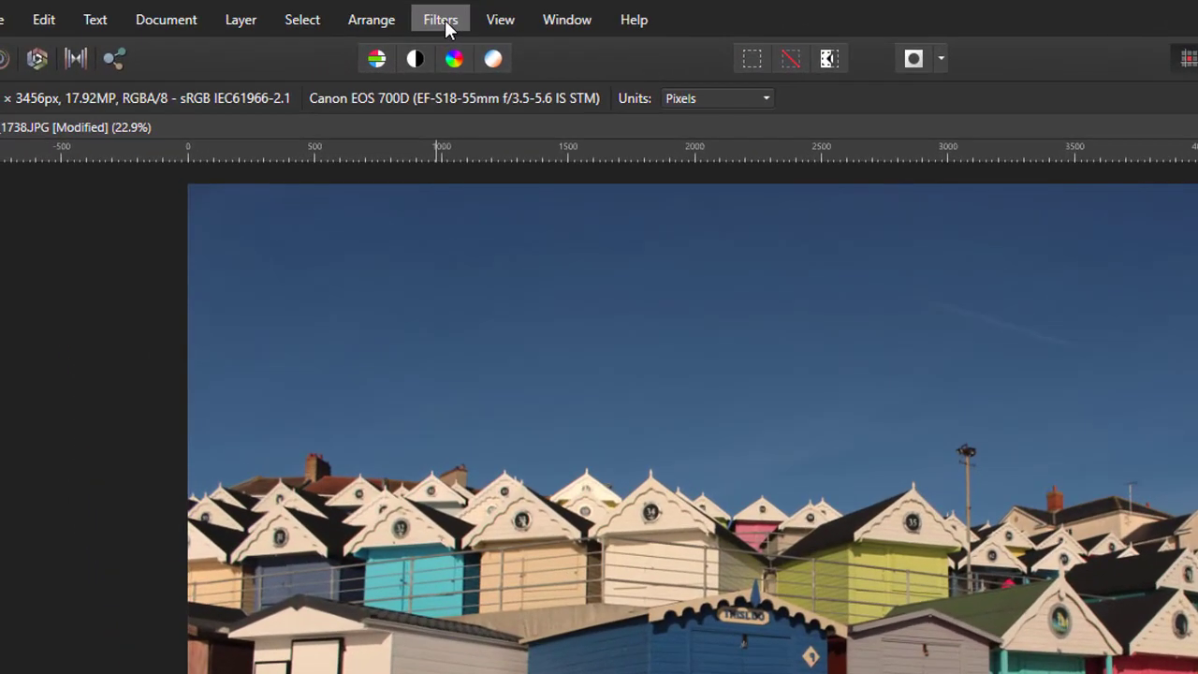
- Apply Filters > Colours > Auto Levels to the auto layer
left_click(211, 27)
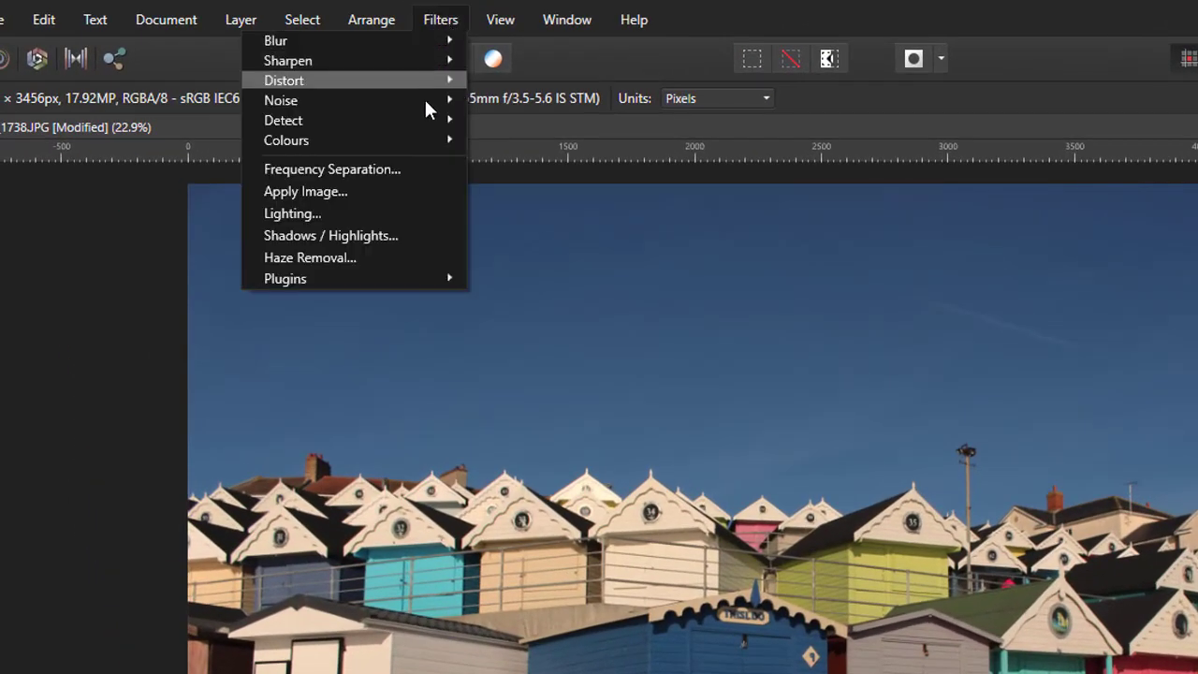
mouse_move(430, 145)
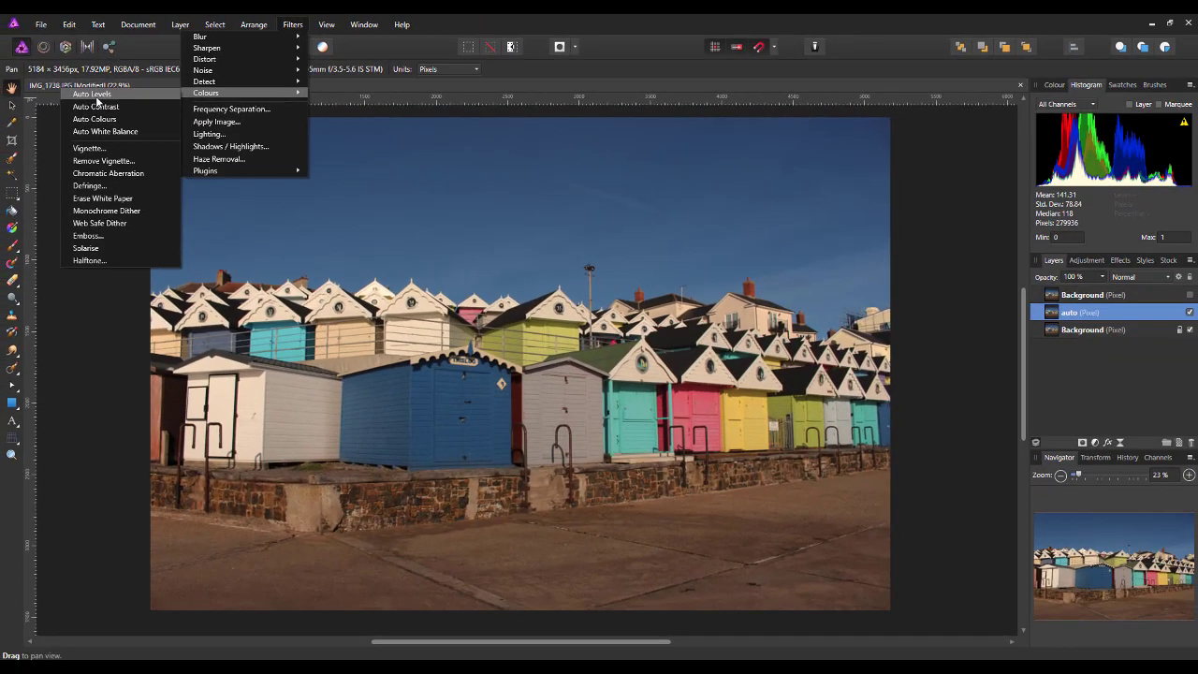
left_click(93, 145)
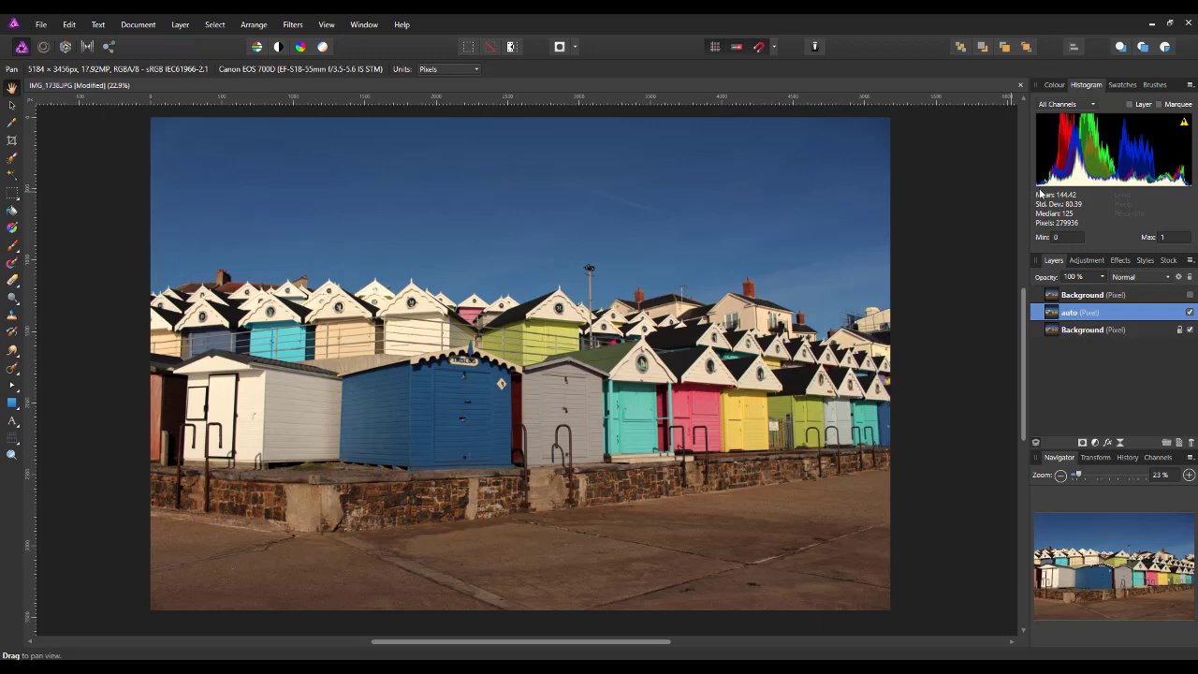
- Toggle the auto layer's visibility off and on to compare against the original
mouse_move(1043, 183)
left_click(1191, 313)
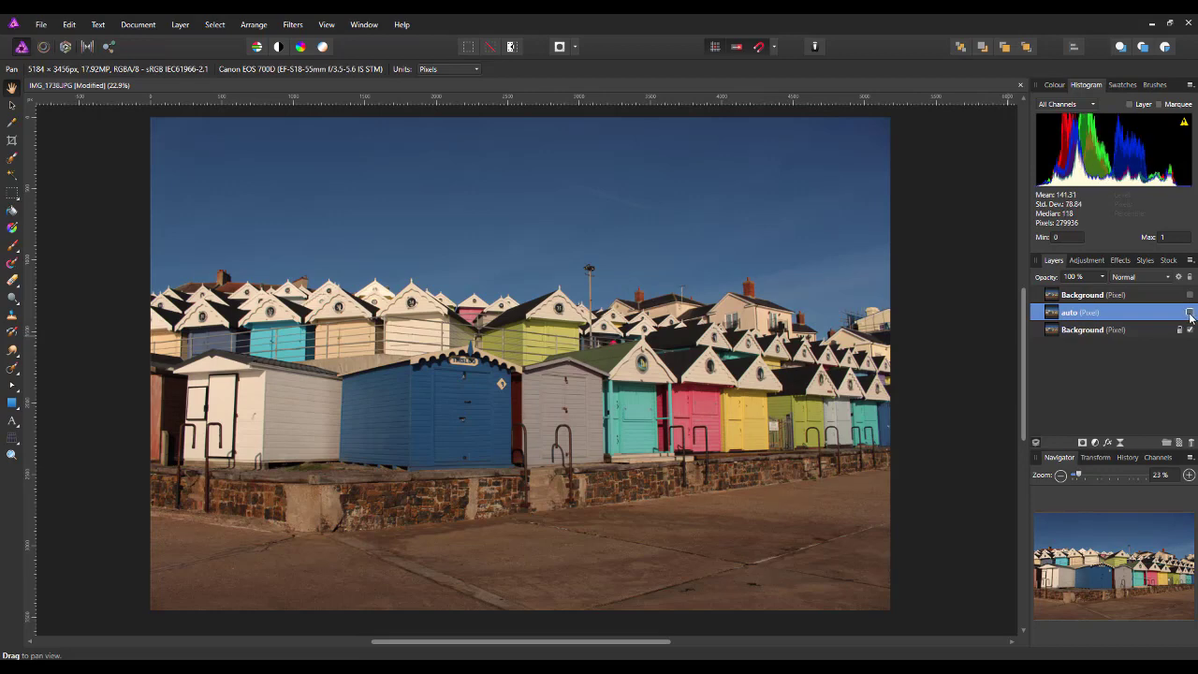
left_click(1191, 313)
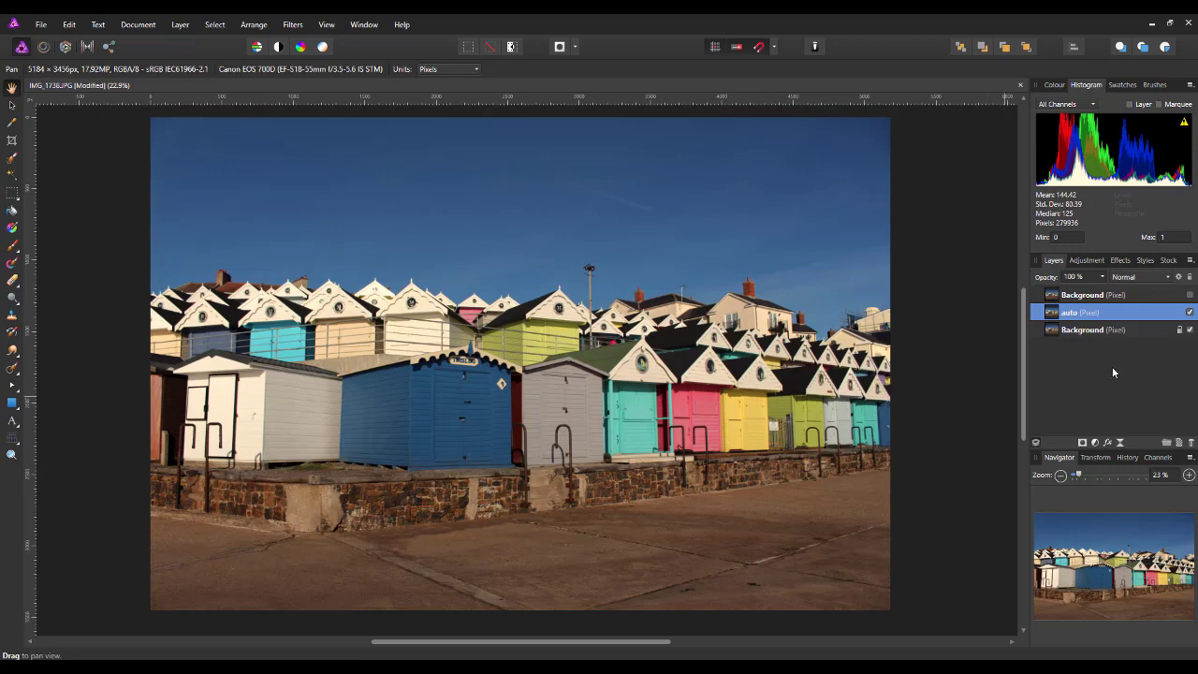
- Hide the auto layer, show the top Background copy and rename it 'manual'
left_click(1189, 312)
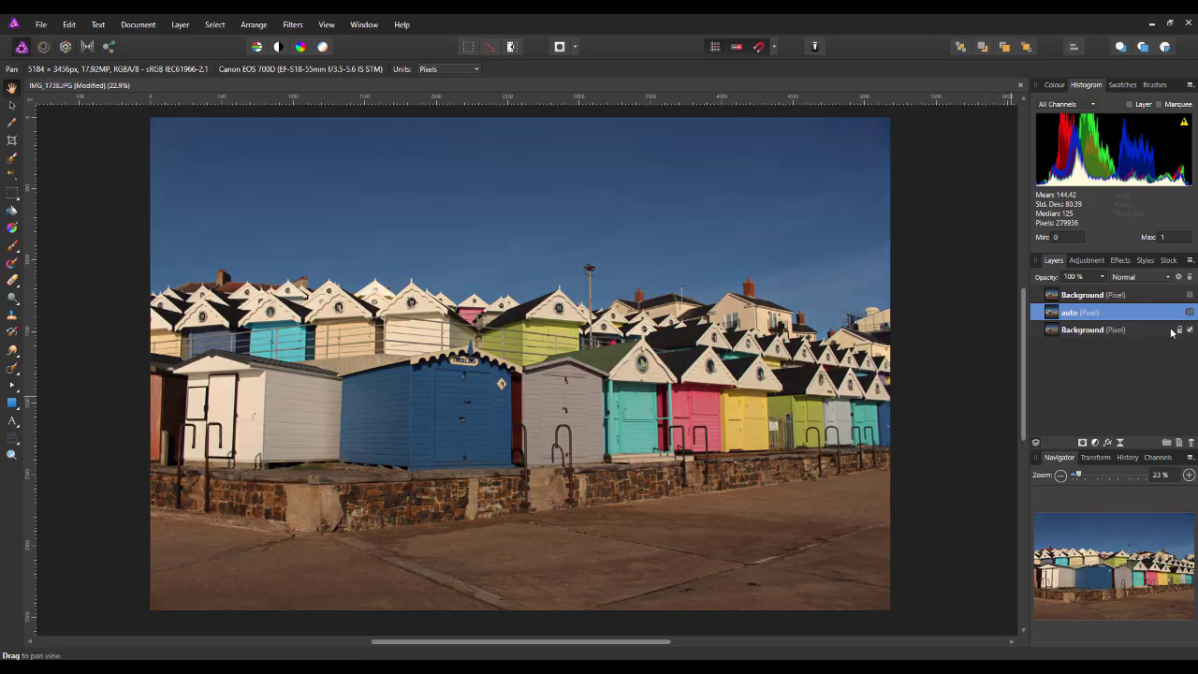
left_click(1101, 297)
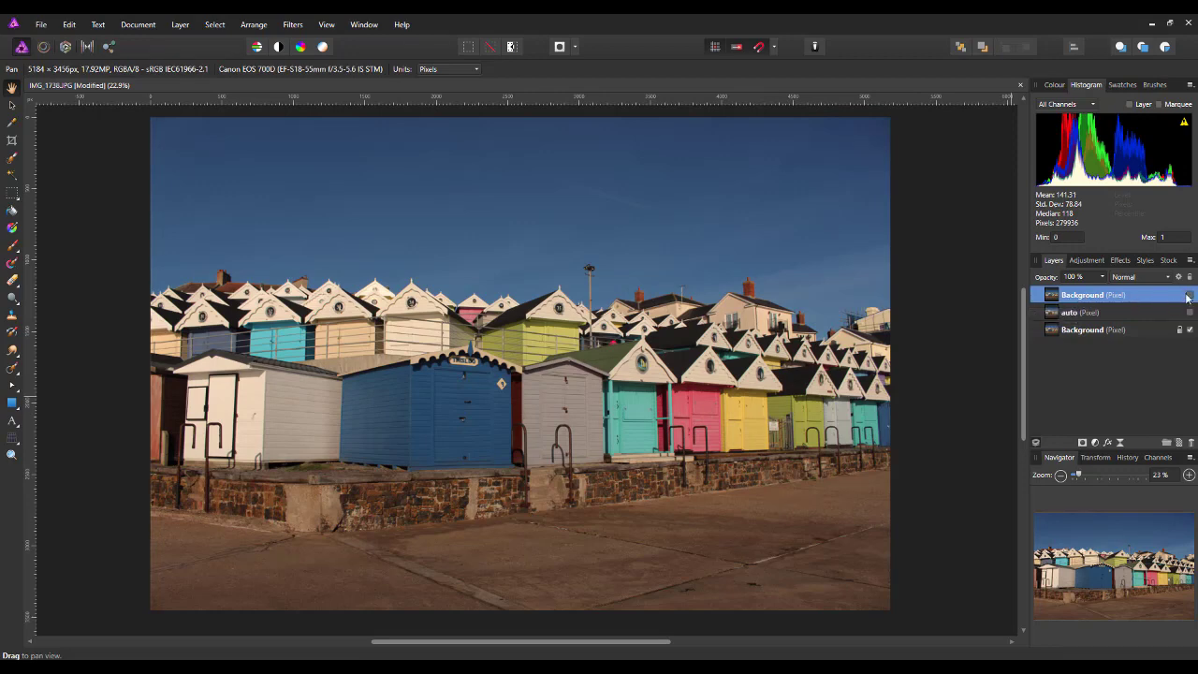
left_click(1190, 295)
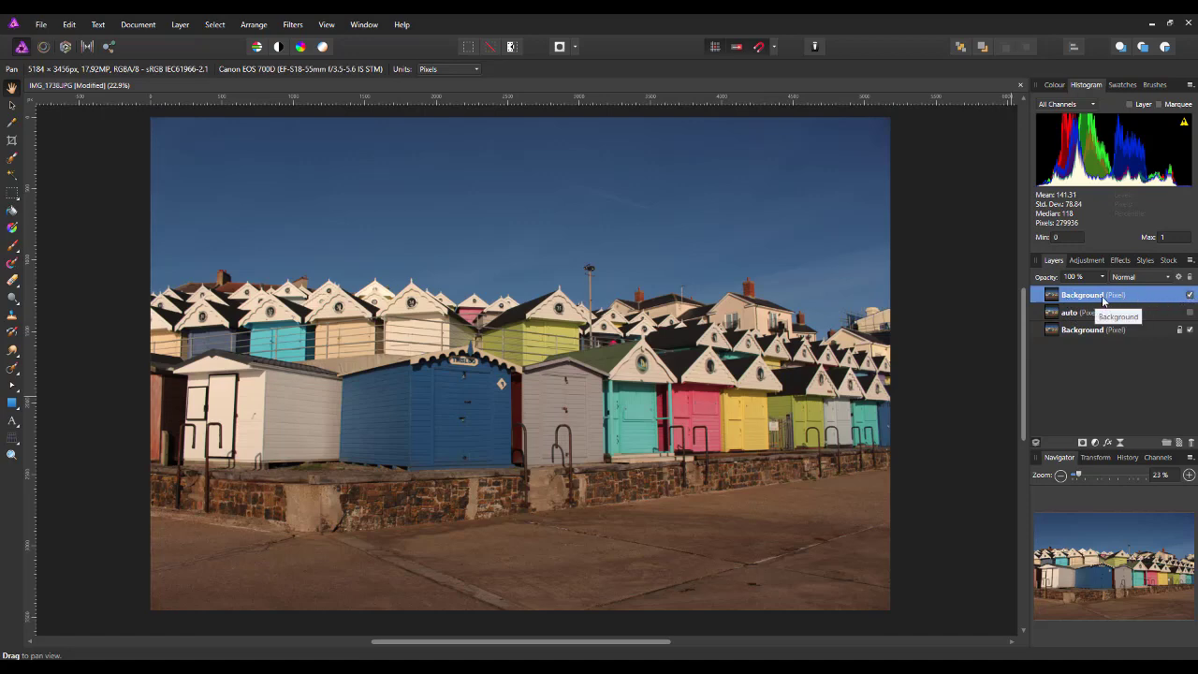
double_click(1094, 298)
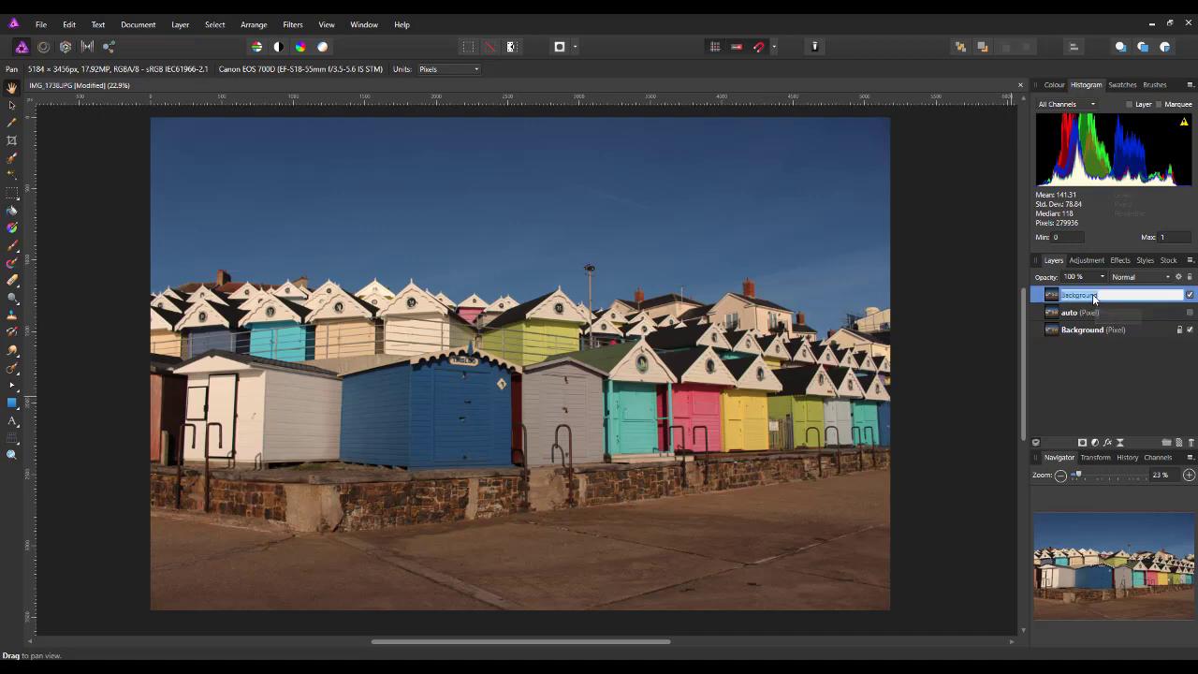
type("t")
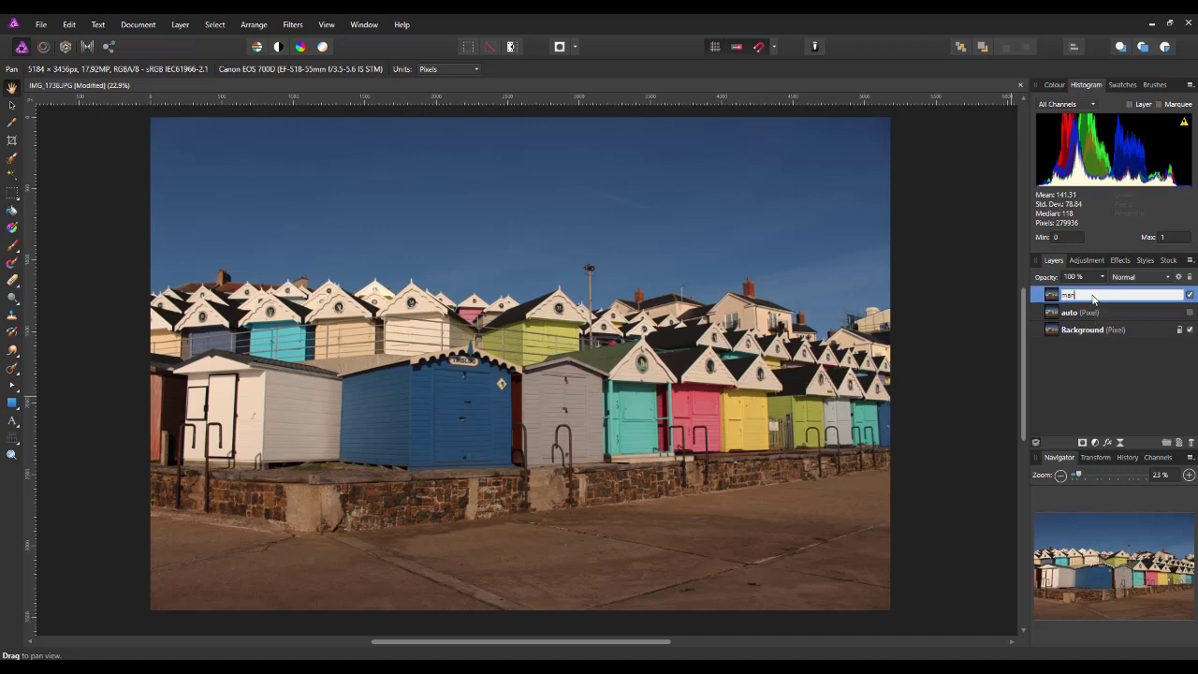
key("Return")
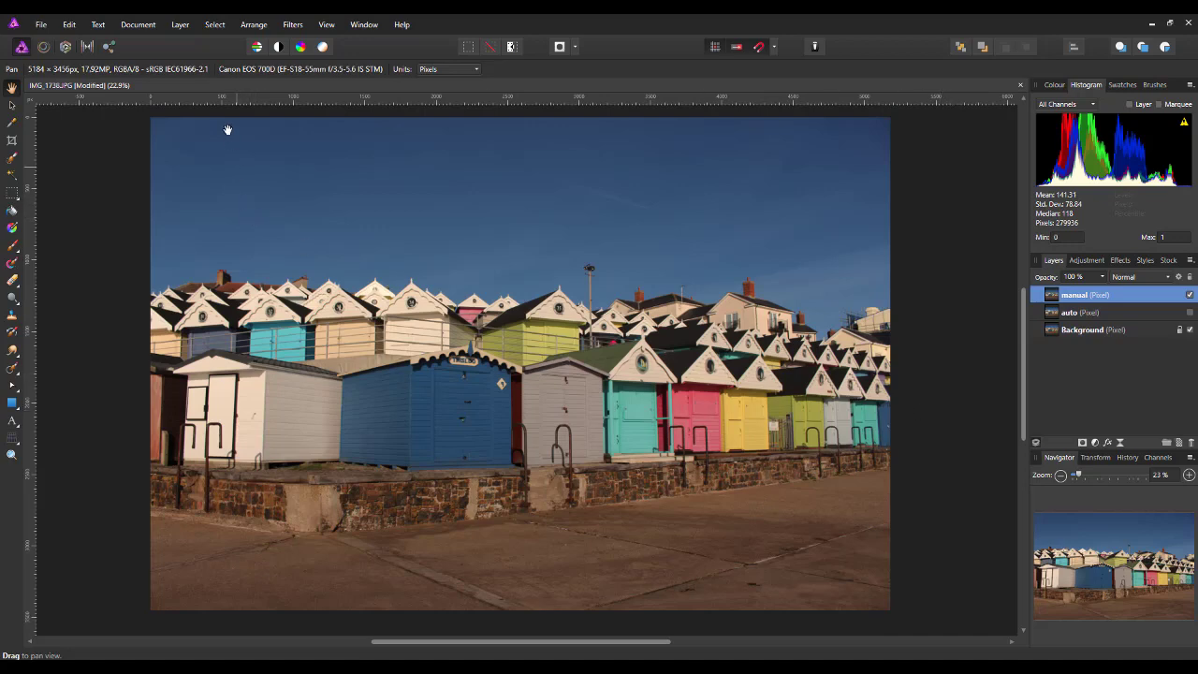
- Browse the adjustments, then bring up the Layers panel's adjustment list, Levels to OCIO
left_click(183, 26)
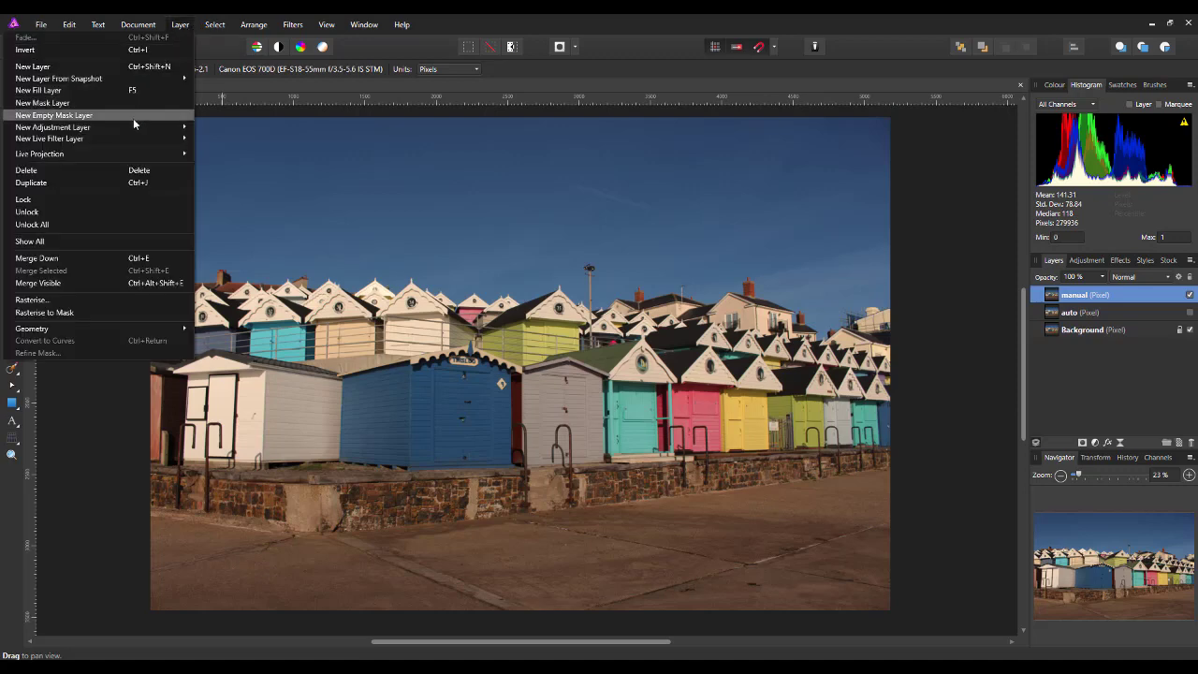
mouse_move(80, 131)
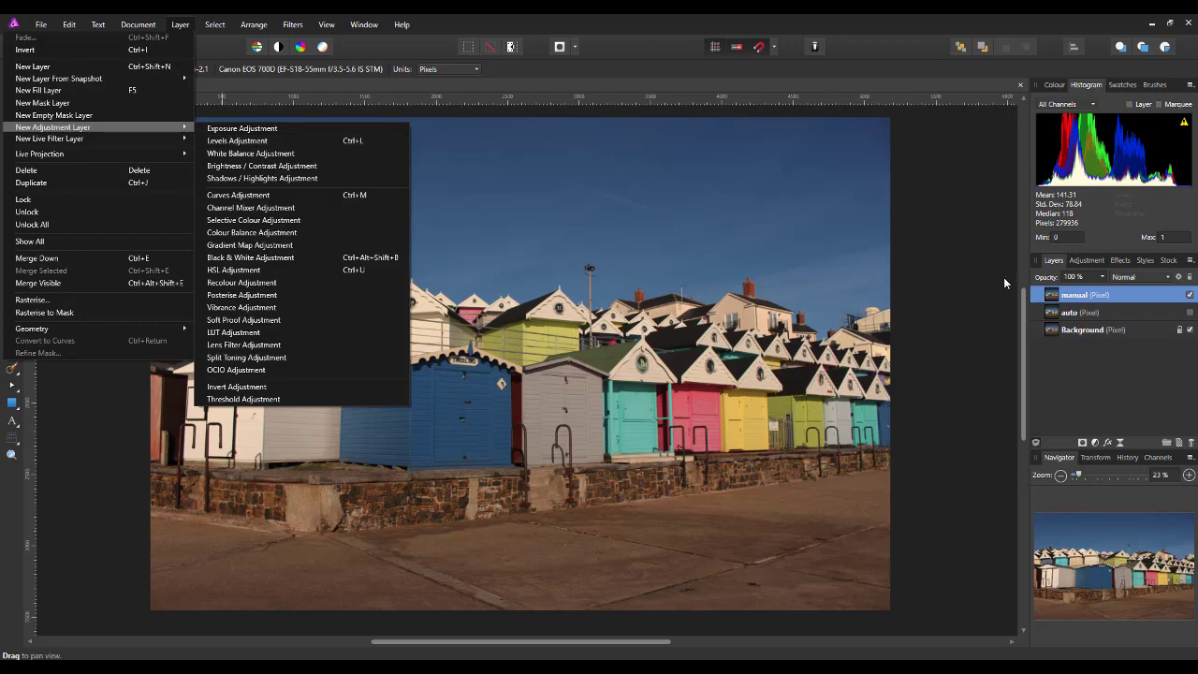
left_click(1095, 265)
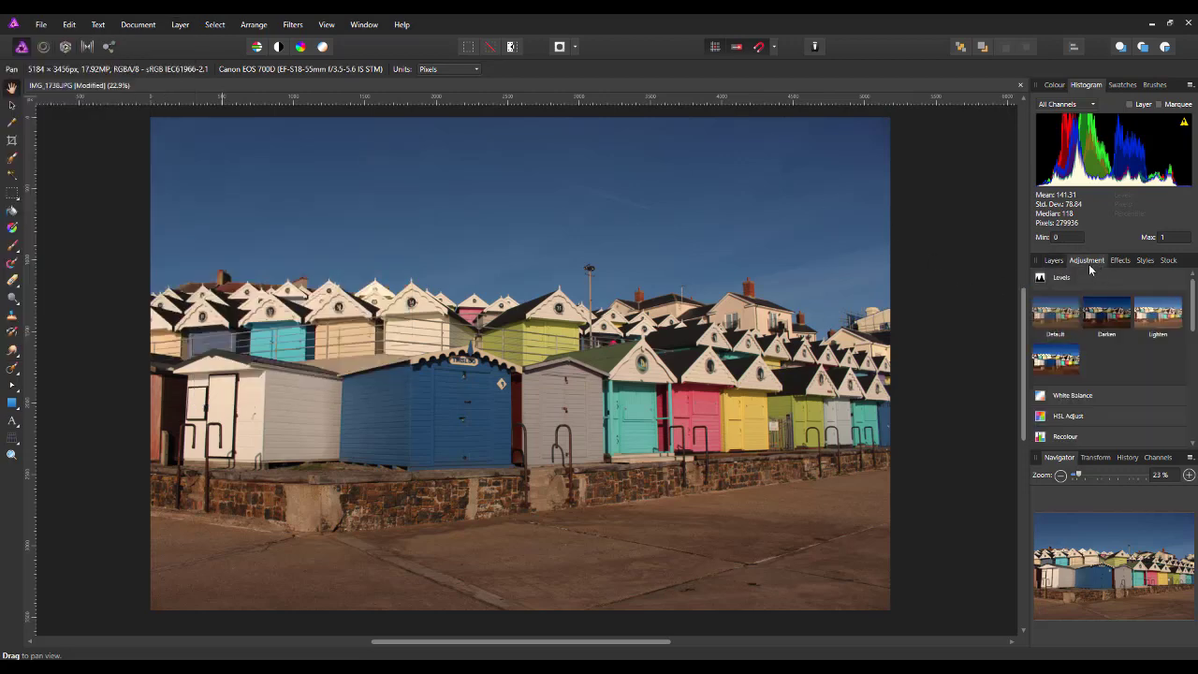
left_click(1073, 278)
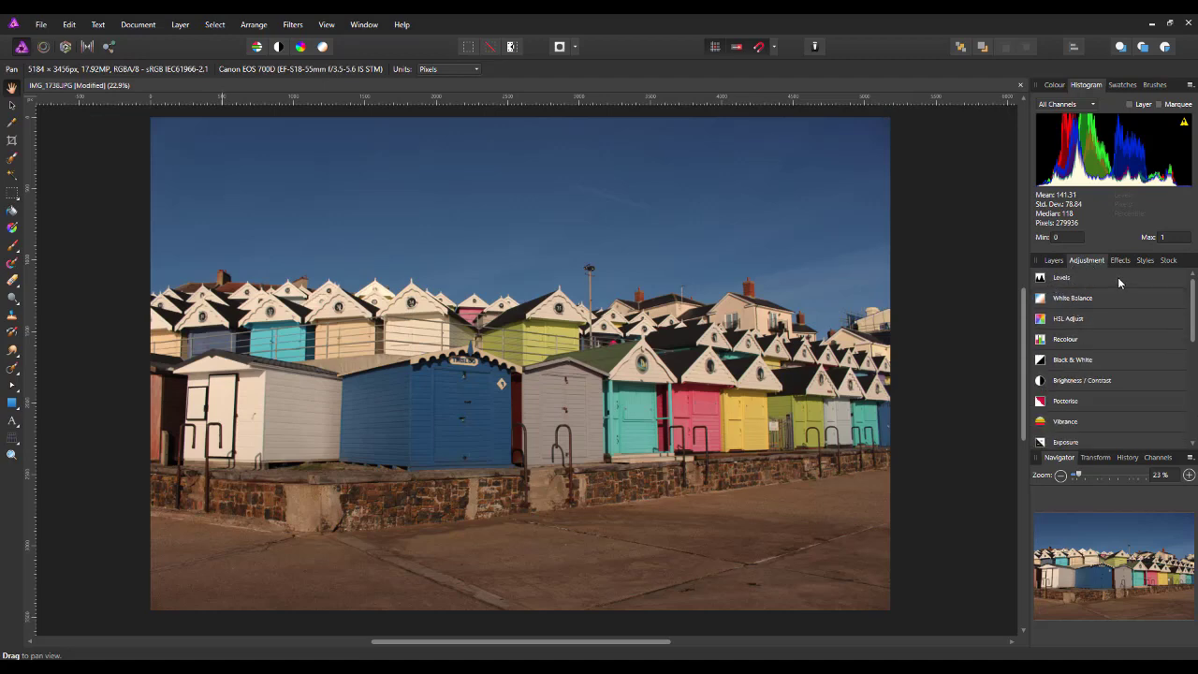
left_click(1058, 262)
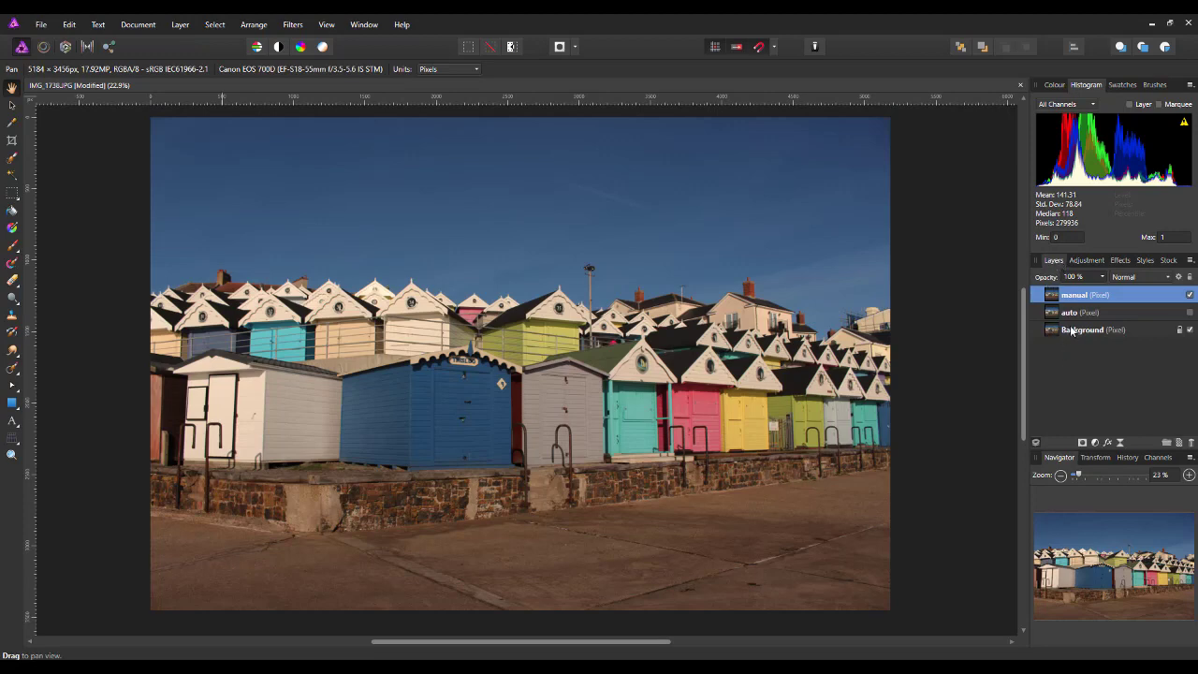
left_click(1096, 443)
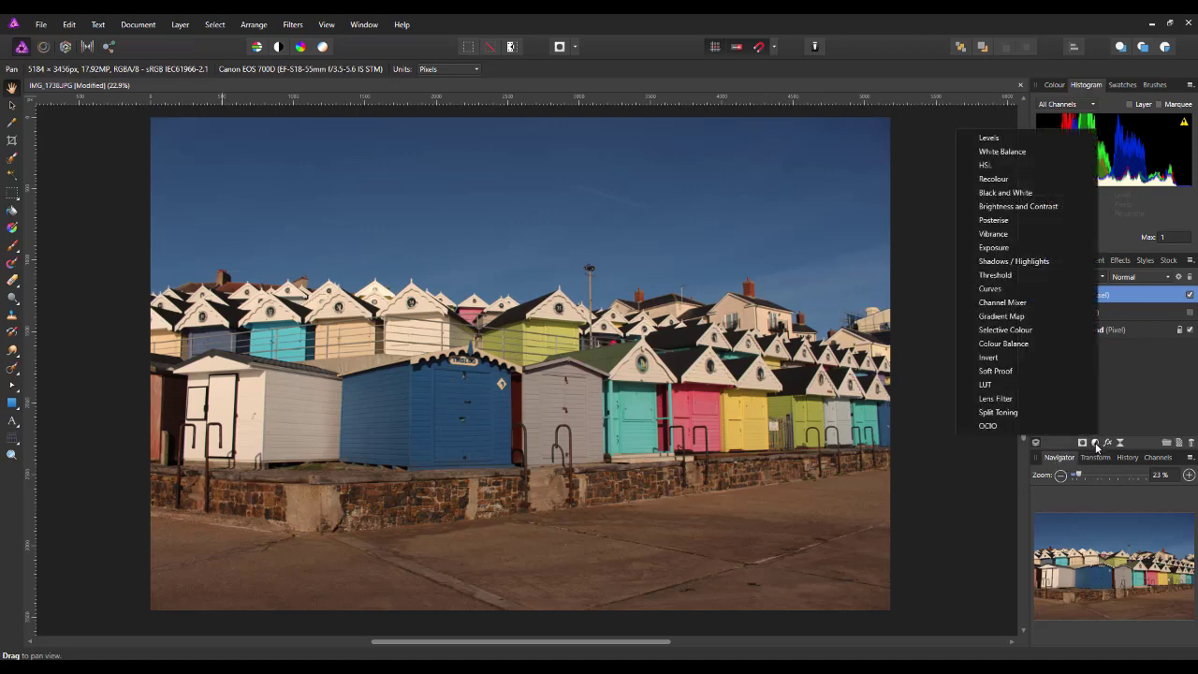
- Add a default Levels adjustment, move its settings off the photo, and show the colour-model choices
left_click(989, 138)
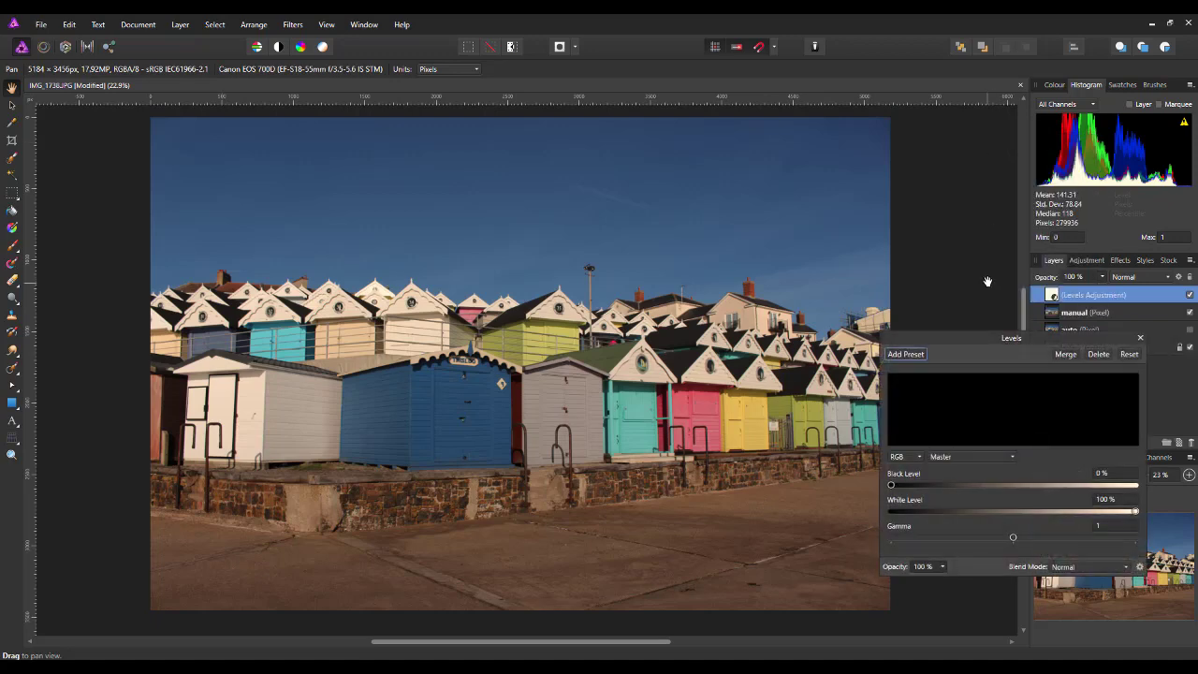
left_click_drag(978, 337, 631, 261)
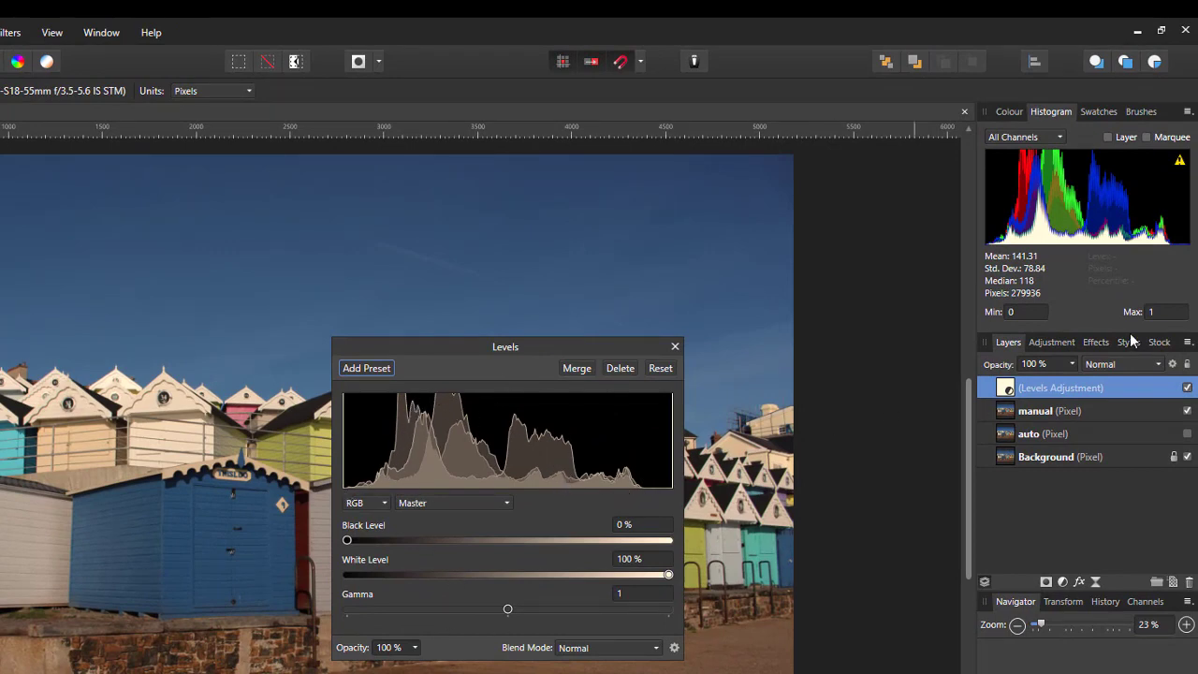
mouse_move(1170, 234)
mouse_move(1114, 183)
mouse_move(1128, 238)
left_click_drag(407, 343, 920, 347)
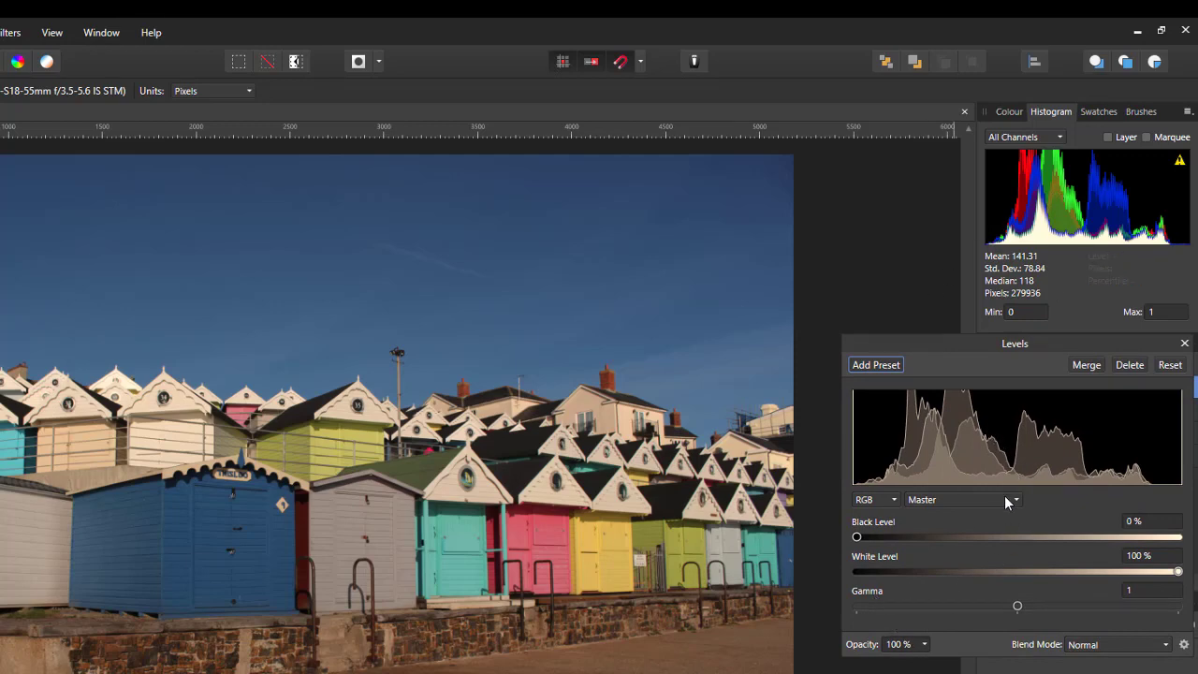
left_click(894, 501)
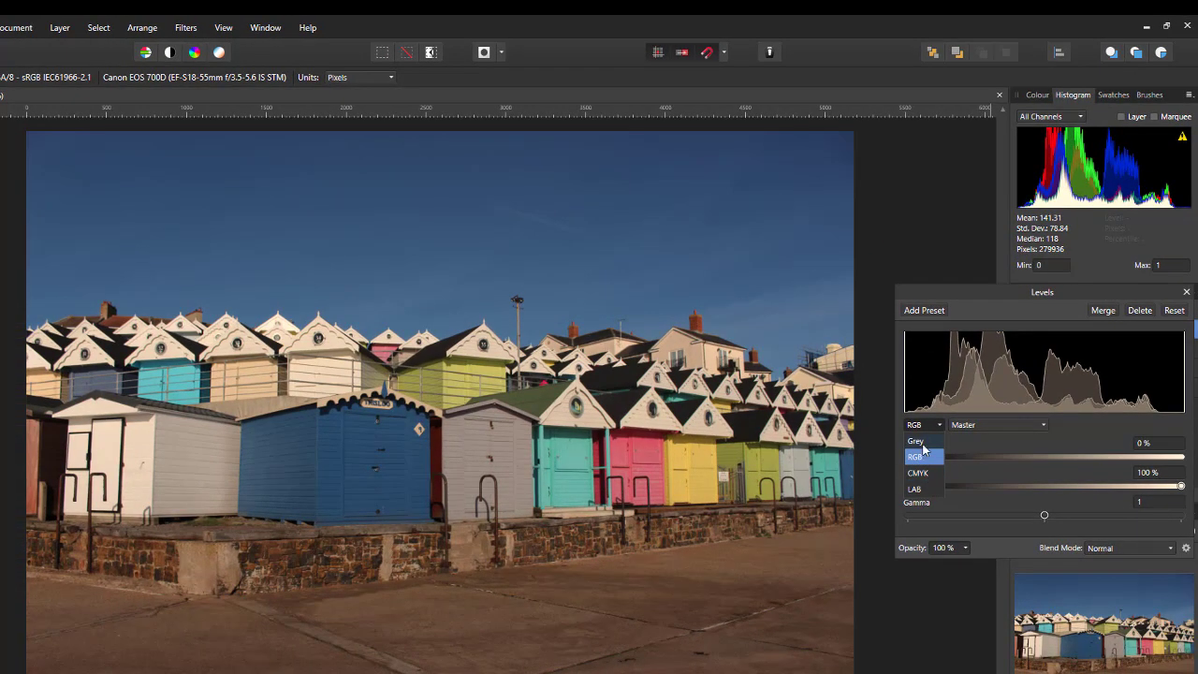
- Try Grey, return Levels to RGB, and raise the Black Level to 2%
left_click(916, 441)
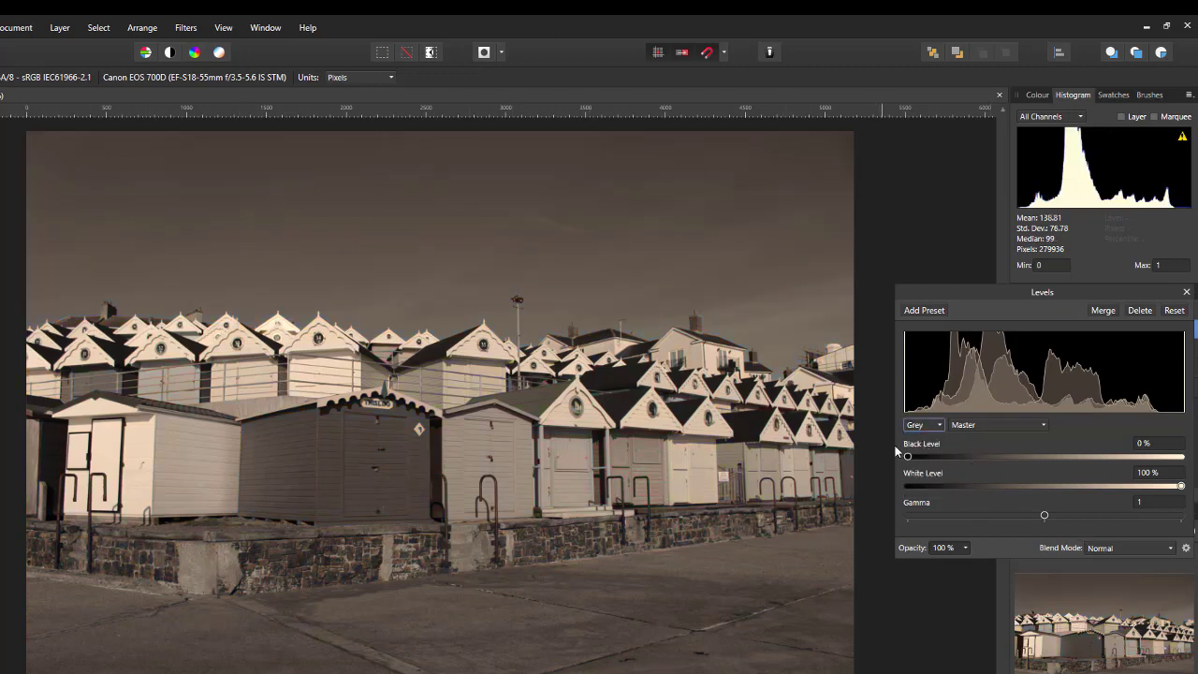
left_click(942, 427)
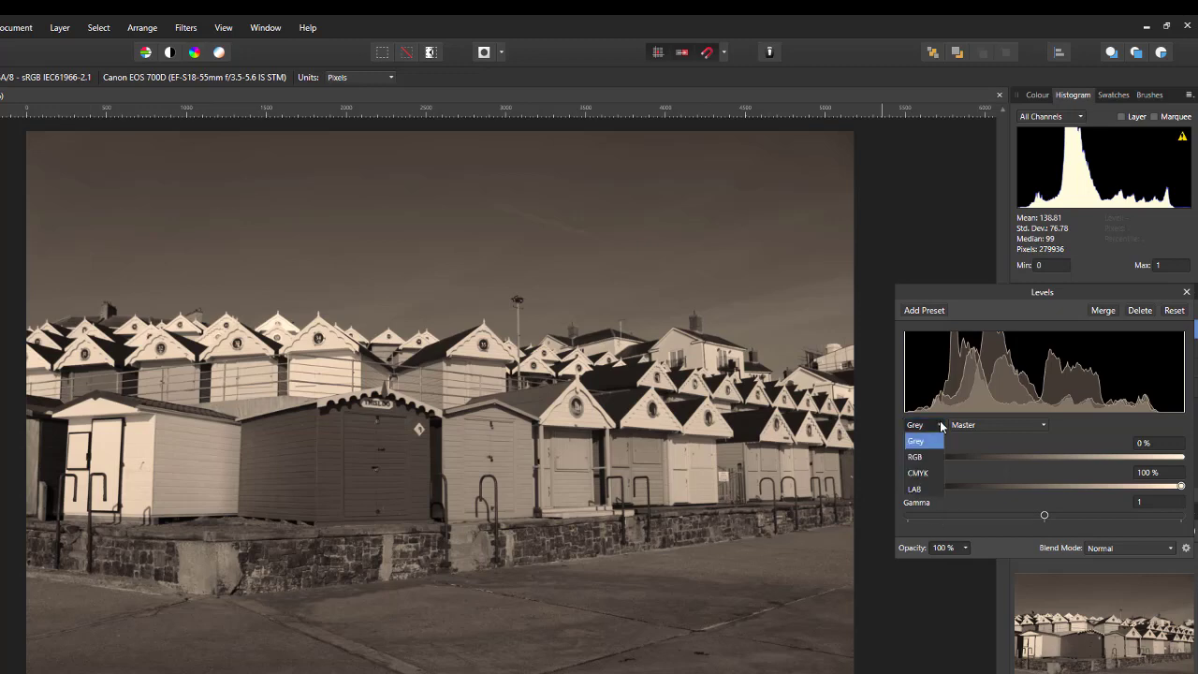
left_click(924, 461)
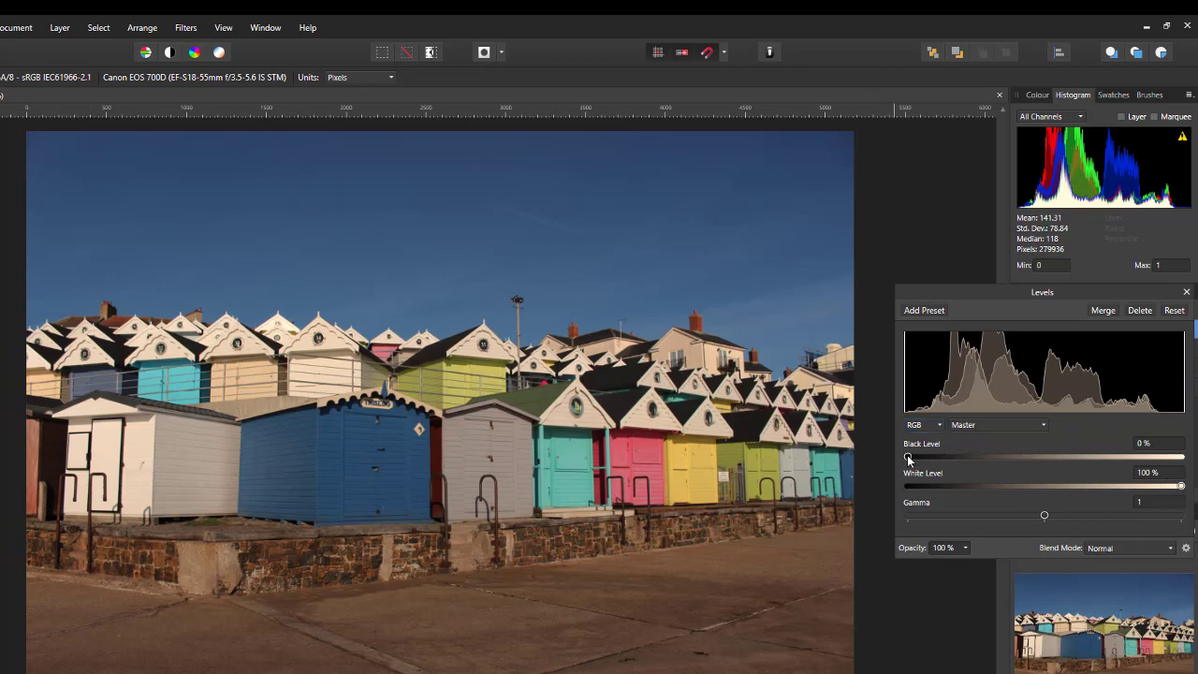
left_click_drag(908, 459, 917, 458)
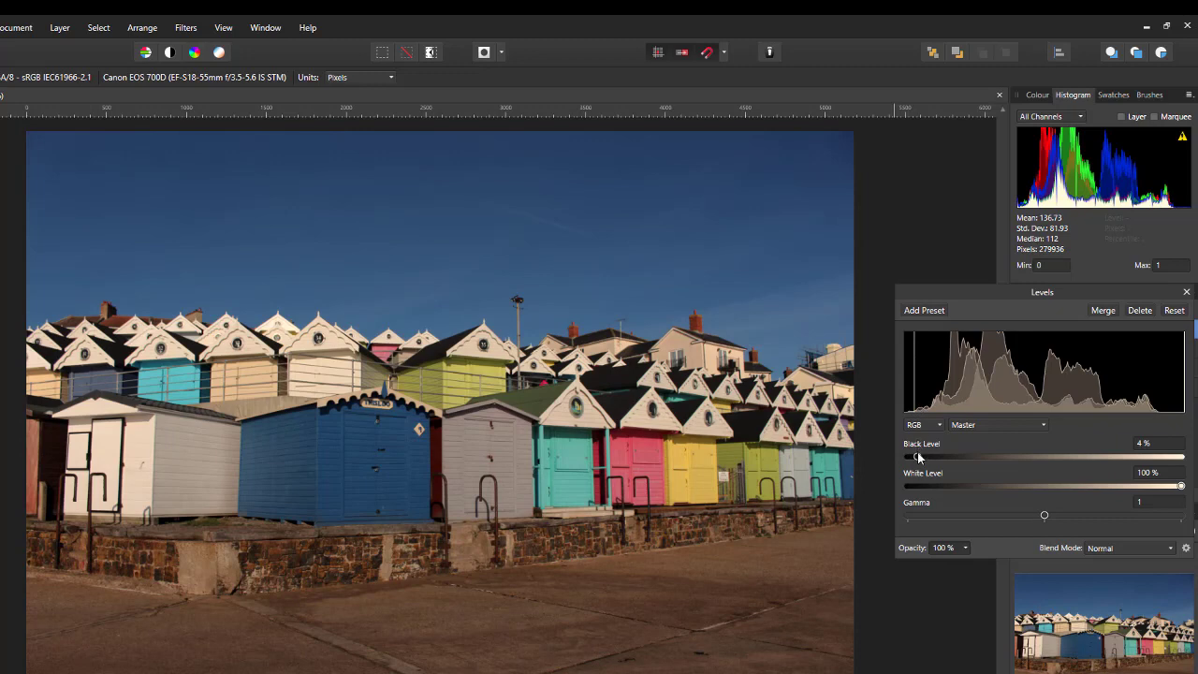
- Set the Levels Black Level to 4% and White Level to 89%
left_click_drag(921, 459, 919, 458)
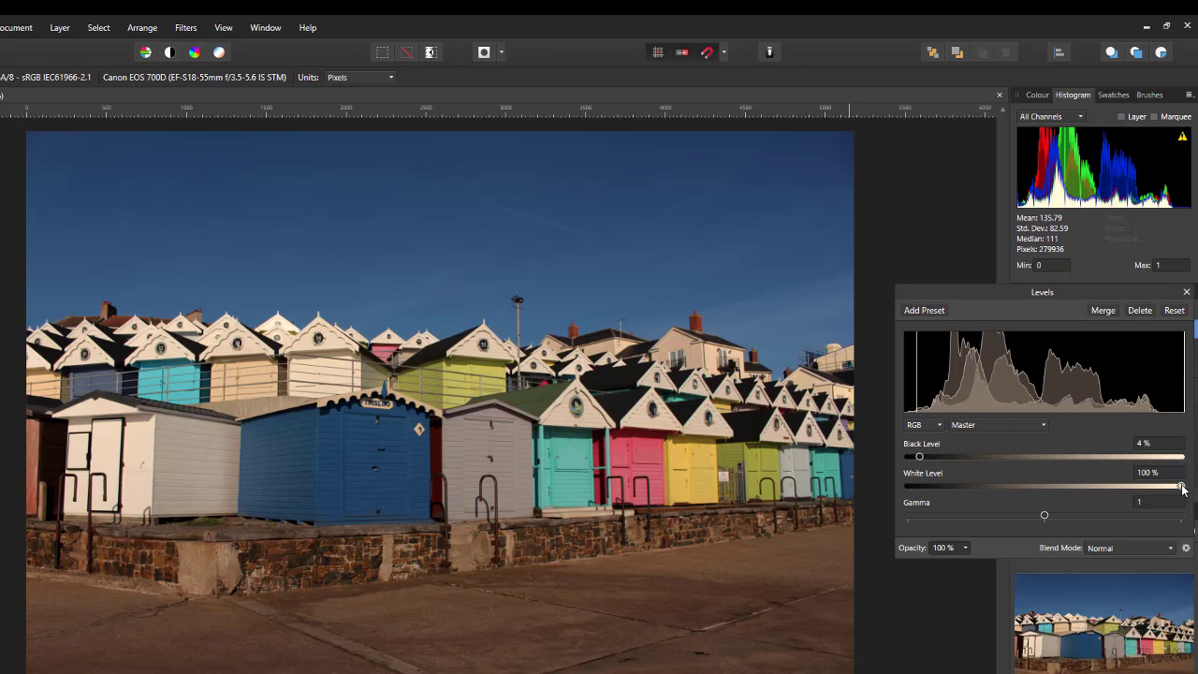
left_click_drag(1182, 487, 1152, 488)
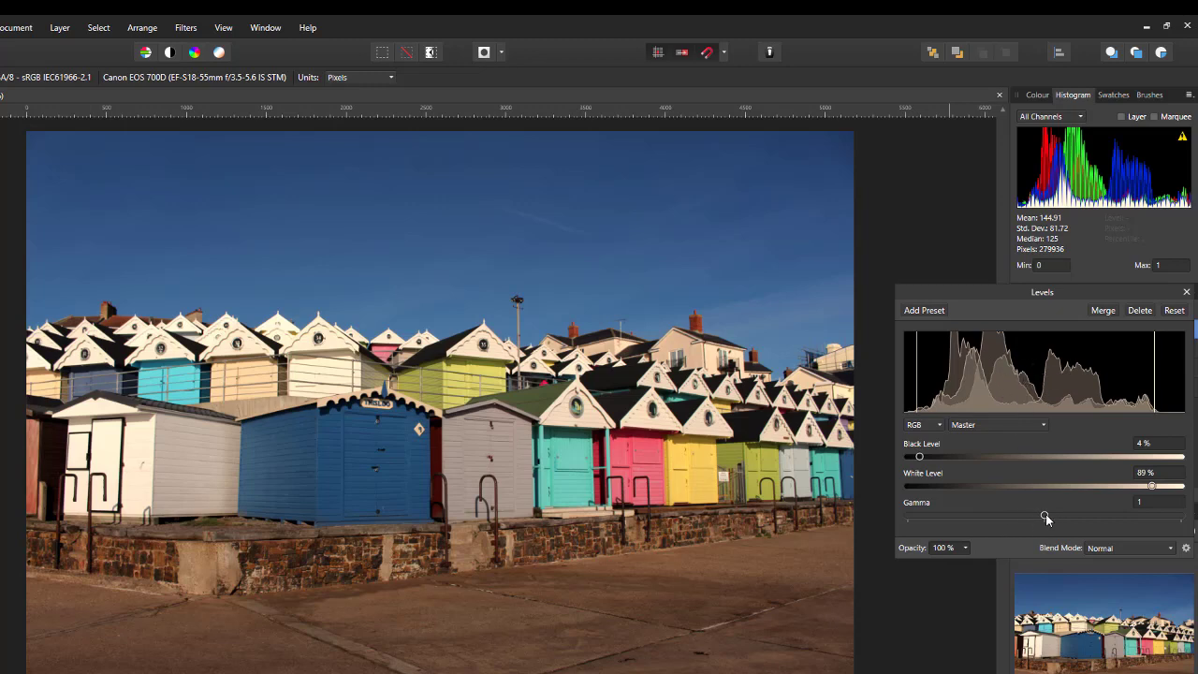
- Adjust the Levels gamma back and forth, settling at 1.117, then move the settings aside
left_click_drag(1045, 515, 1068, 516)
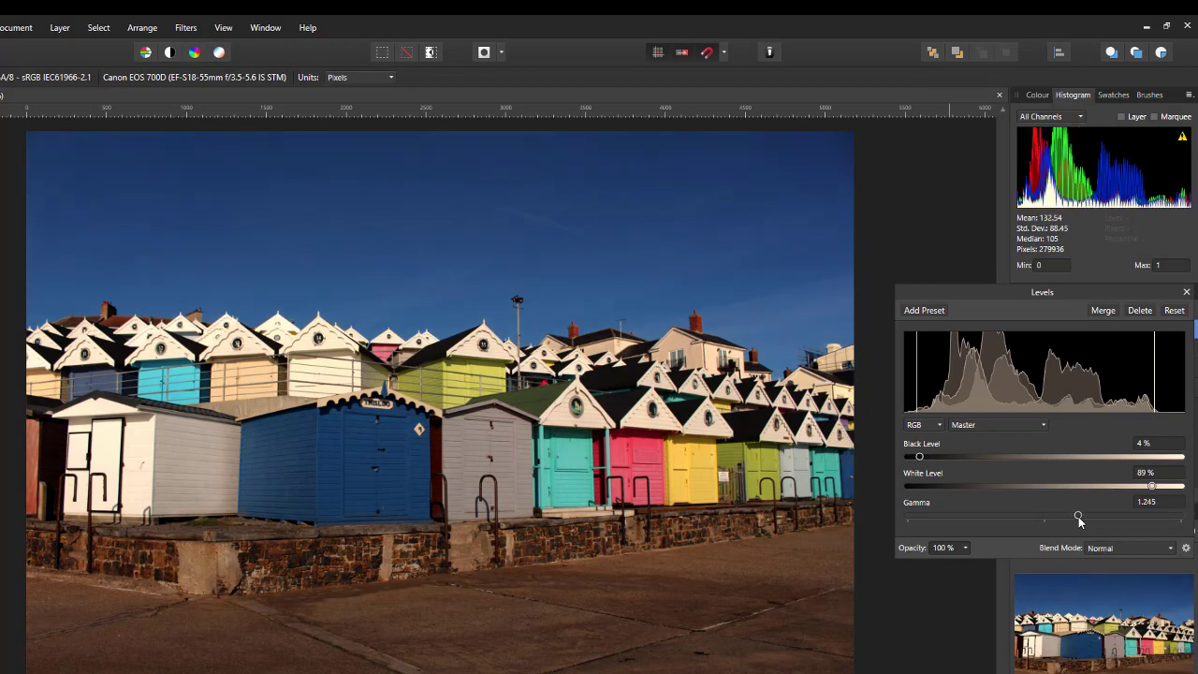
left_click_drag(1079, 516, 1018, 518)
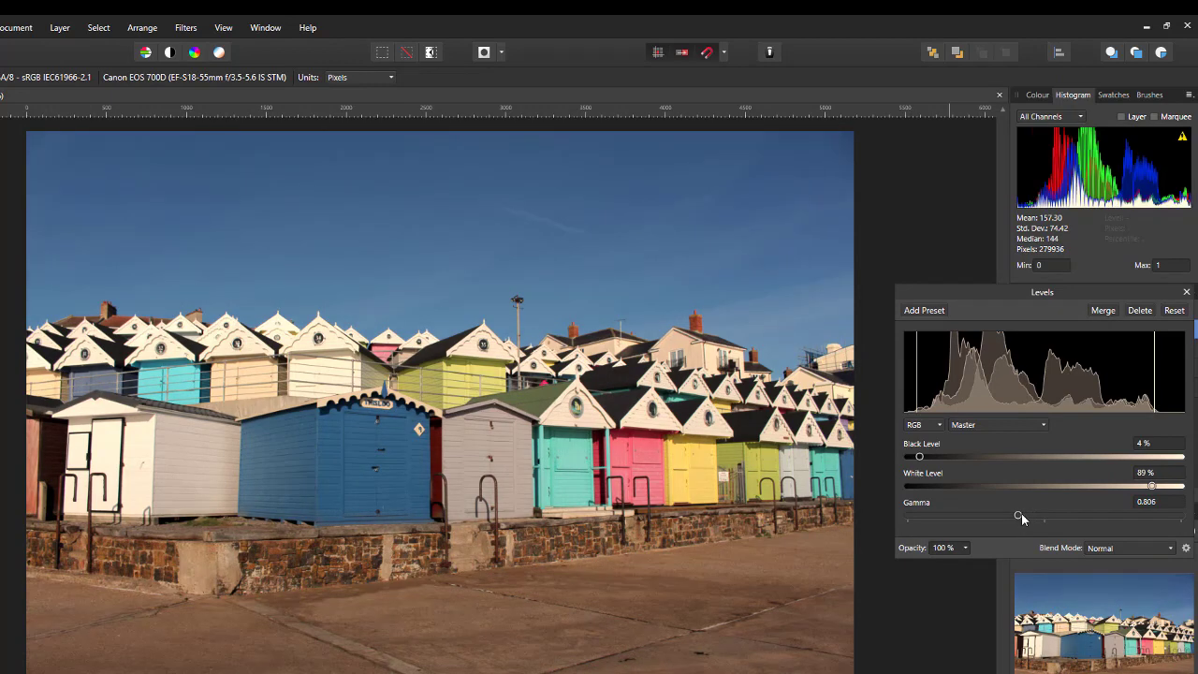
left_click_drag(1017, 518, 1060, 518)
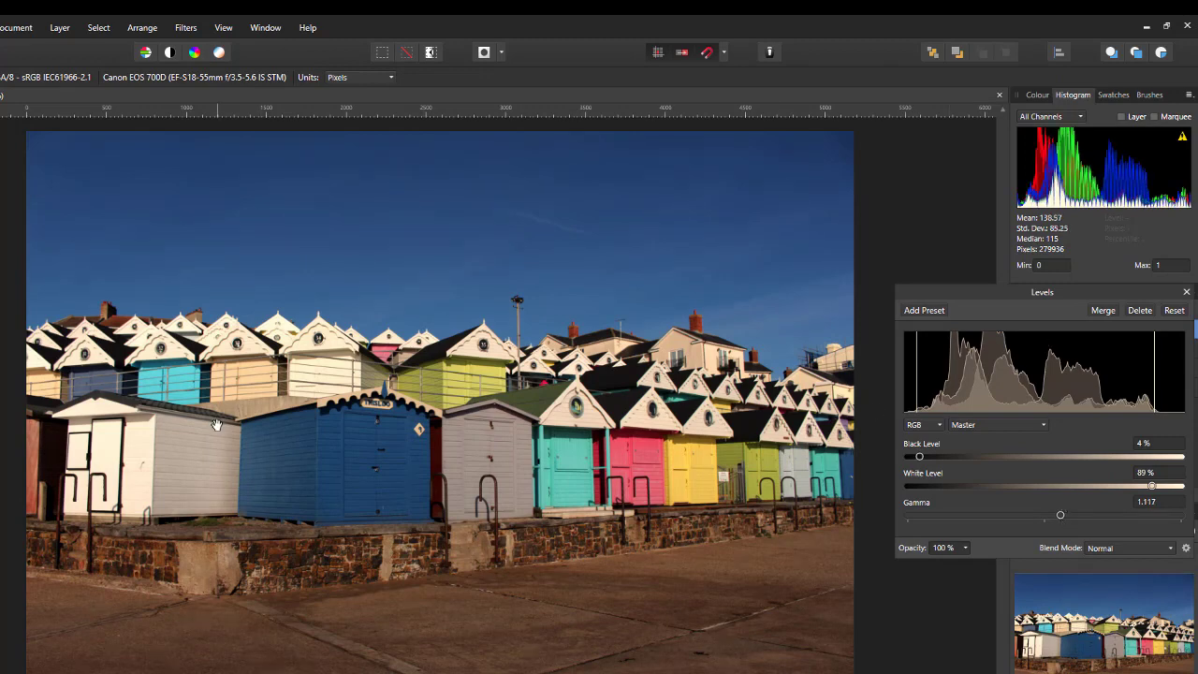
left_click_drag(977, 290, 860, 284)
left_click(1067, 285)
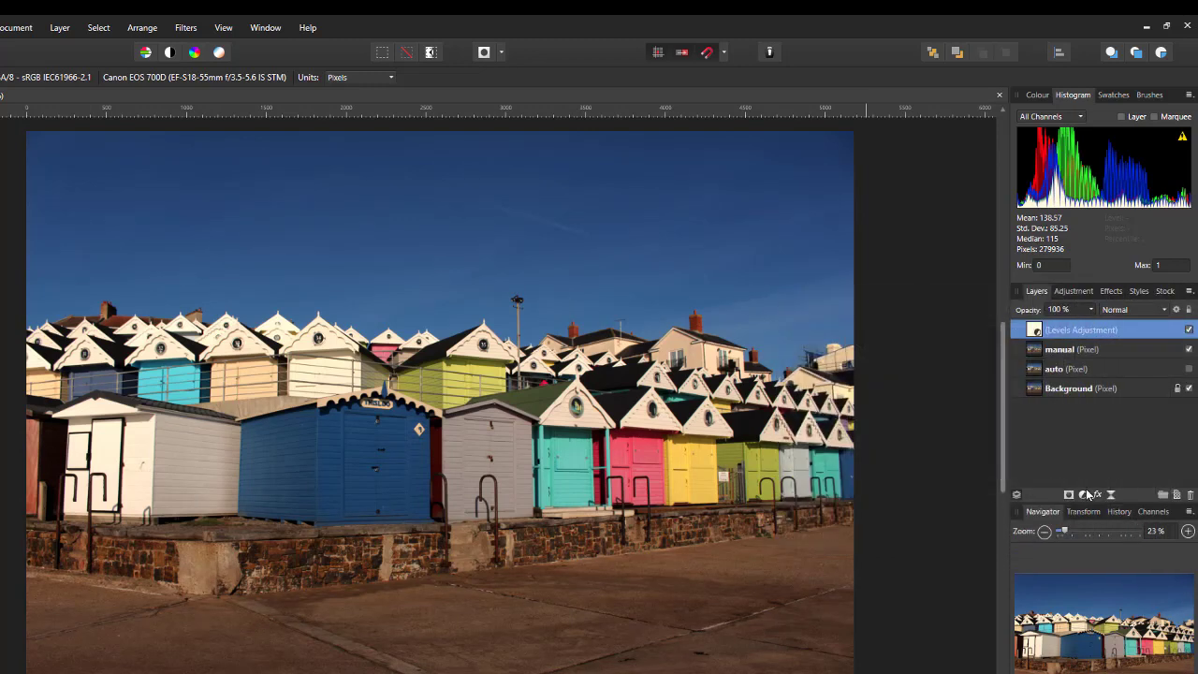
left_click(1189, 330)
left_click(1189, 350)
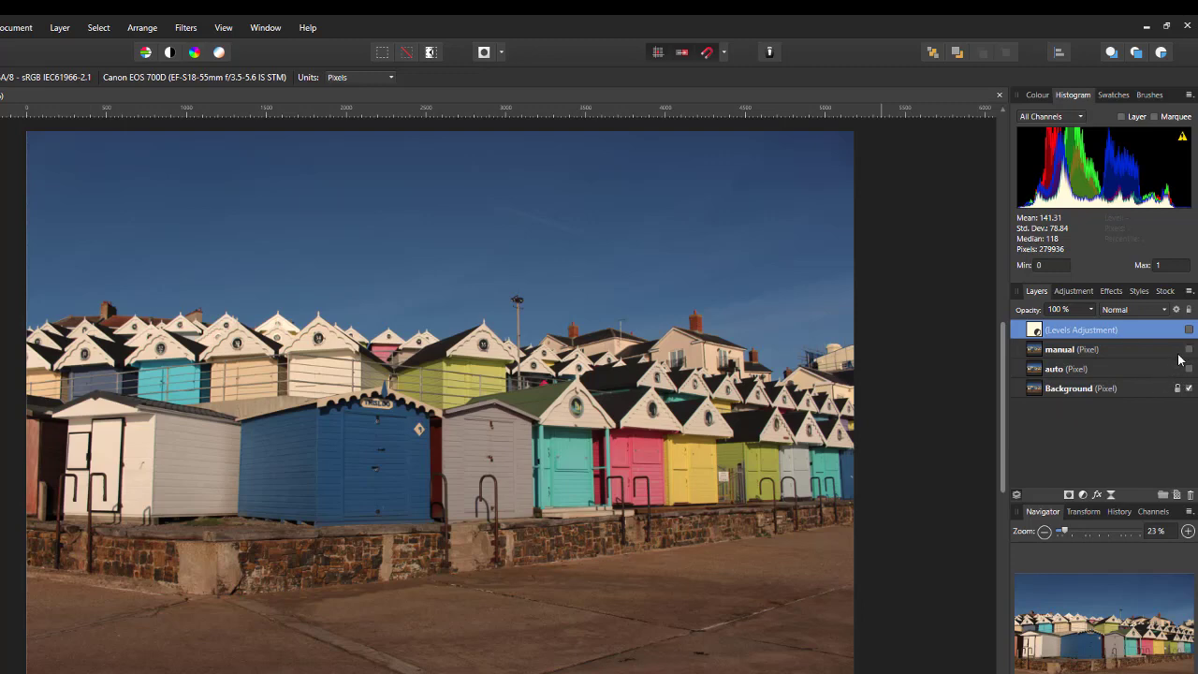
left_click(1189, 330)
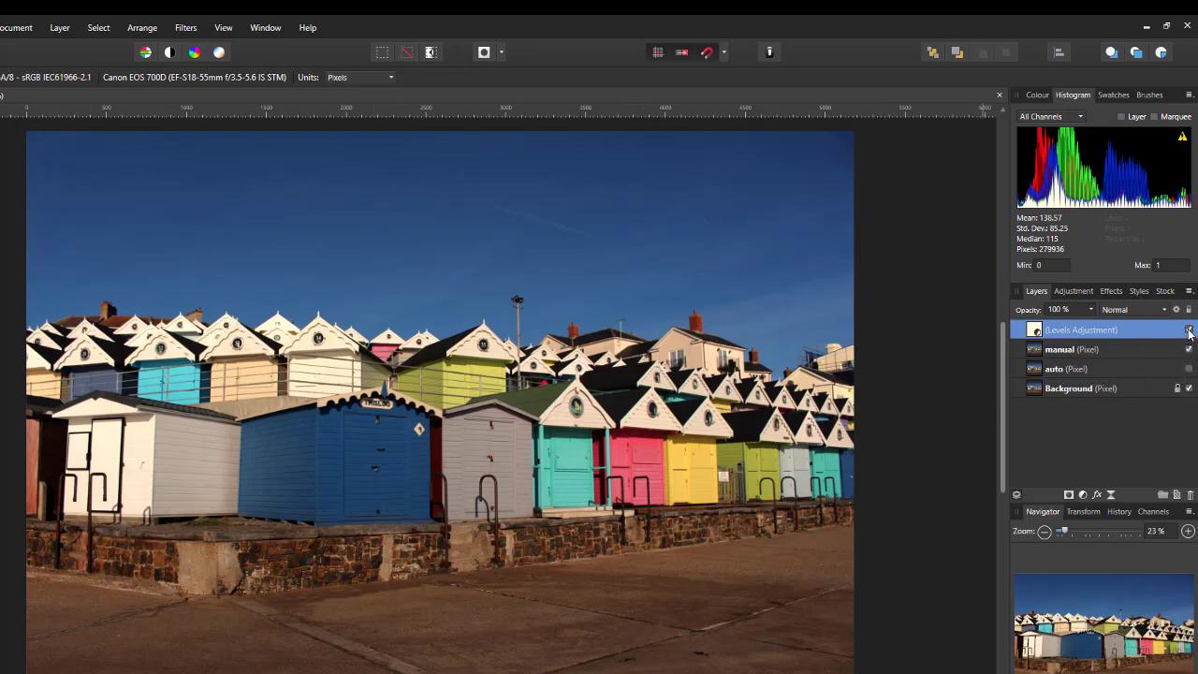
left_click(1189, 329)
left_click(1189, 349)
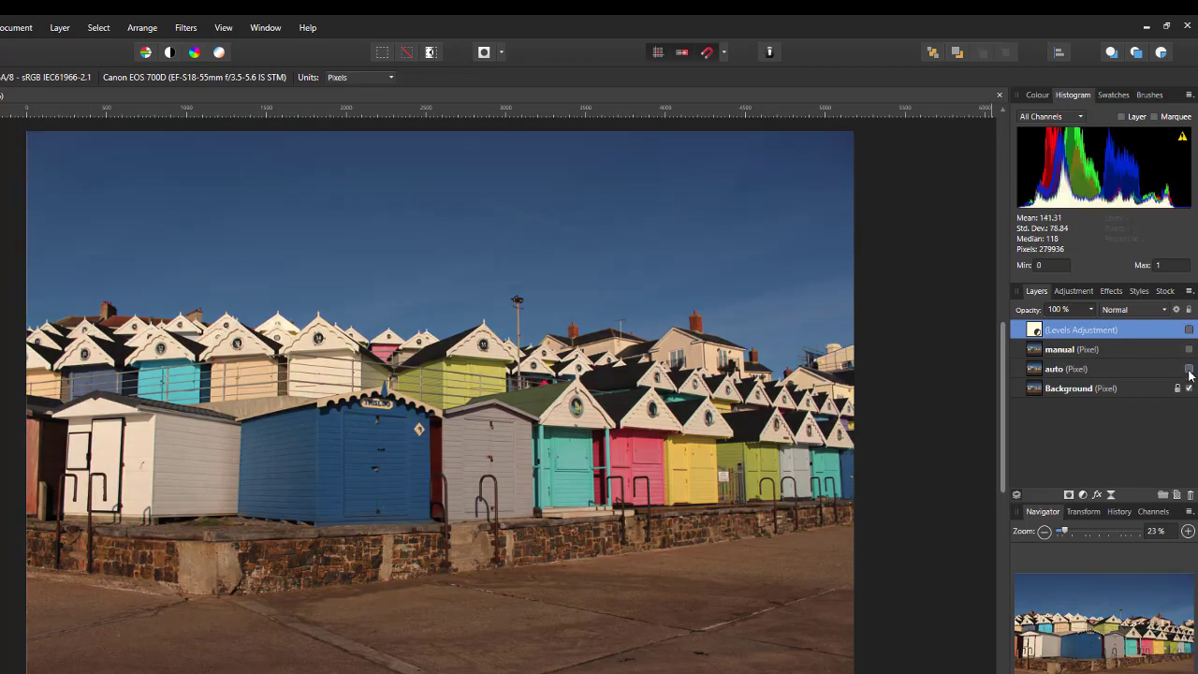
left_click(1189, 370)
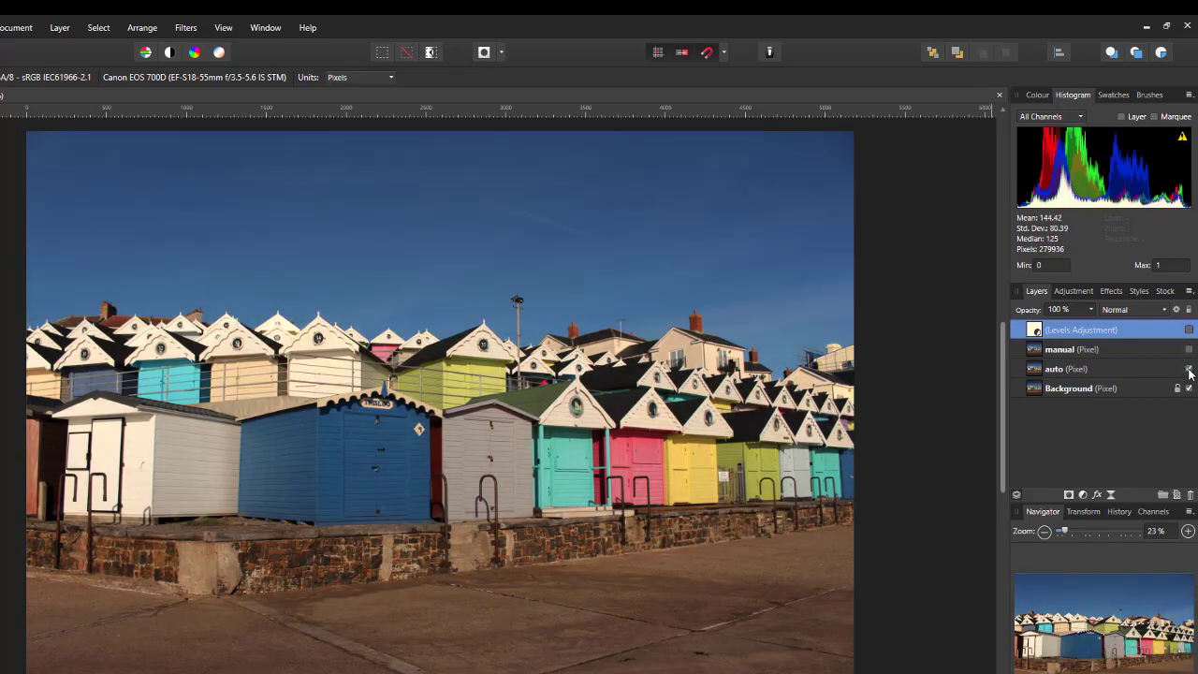
left_click(1189, 369)
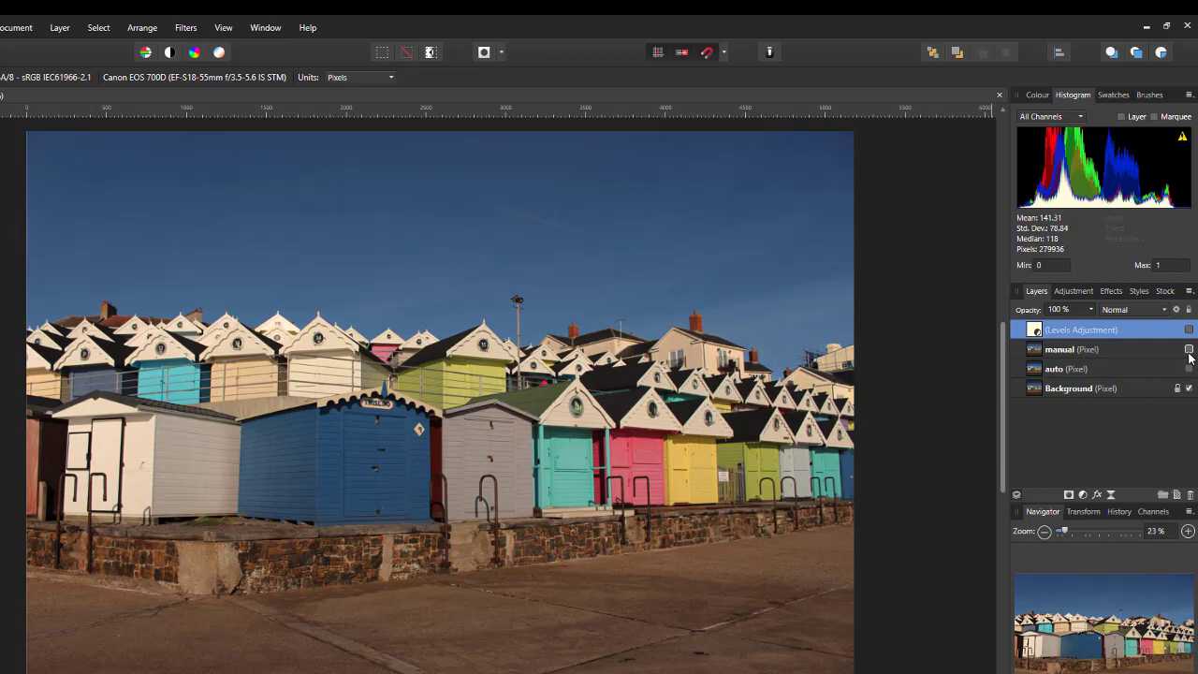
left_click(1189, 349)
left_click(1189, 331)
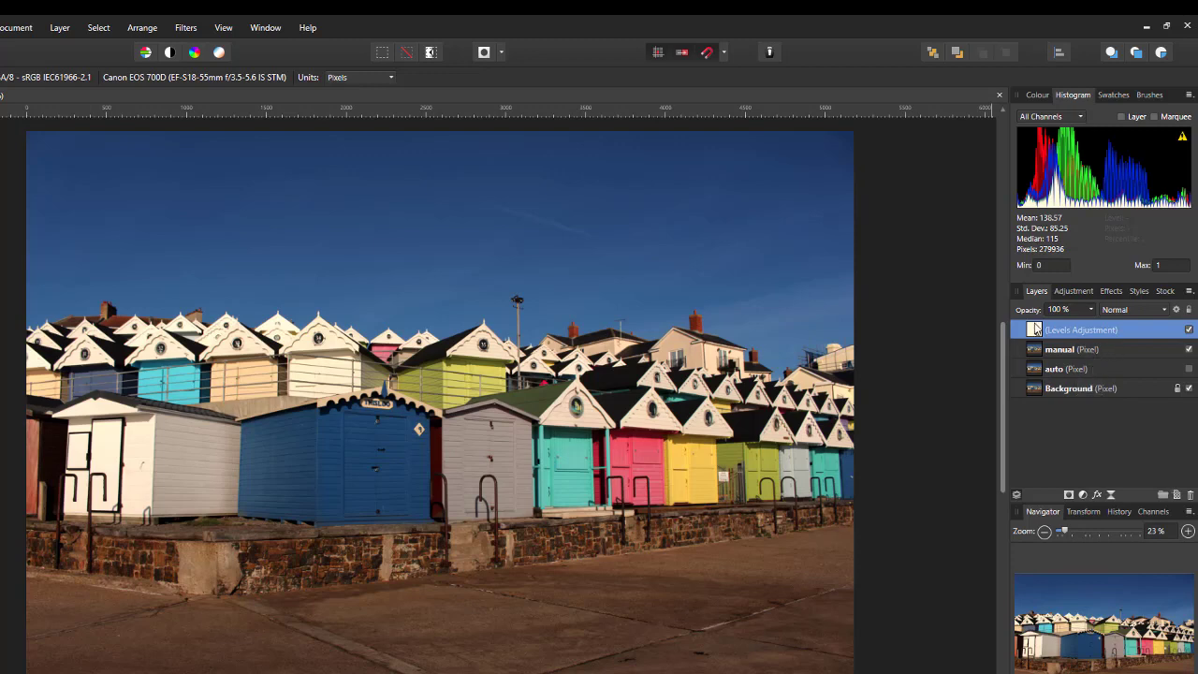
- Delete the tuned Levels layer and add a new Levels adjustment at defaults (Black 0%, White 100%, Gamma 1)
right_click(1106, 334)
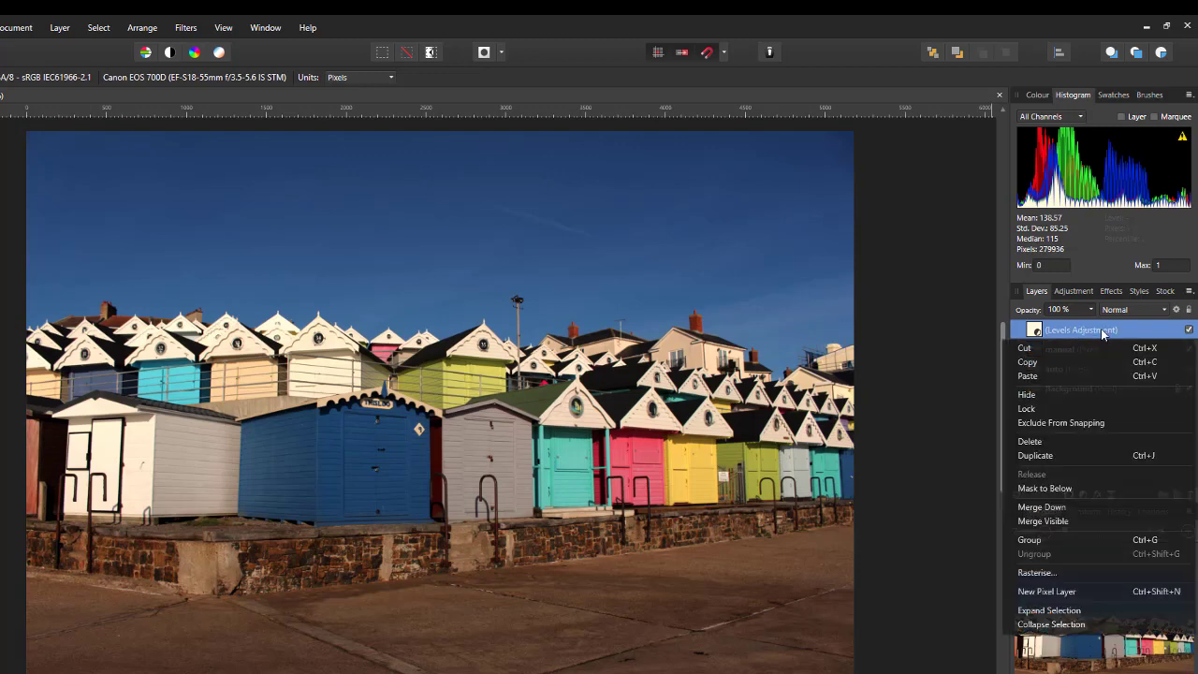
left_click(1037, 448)
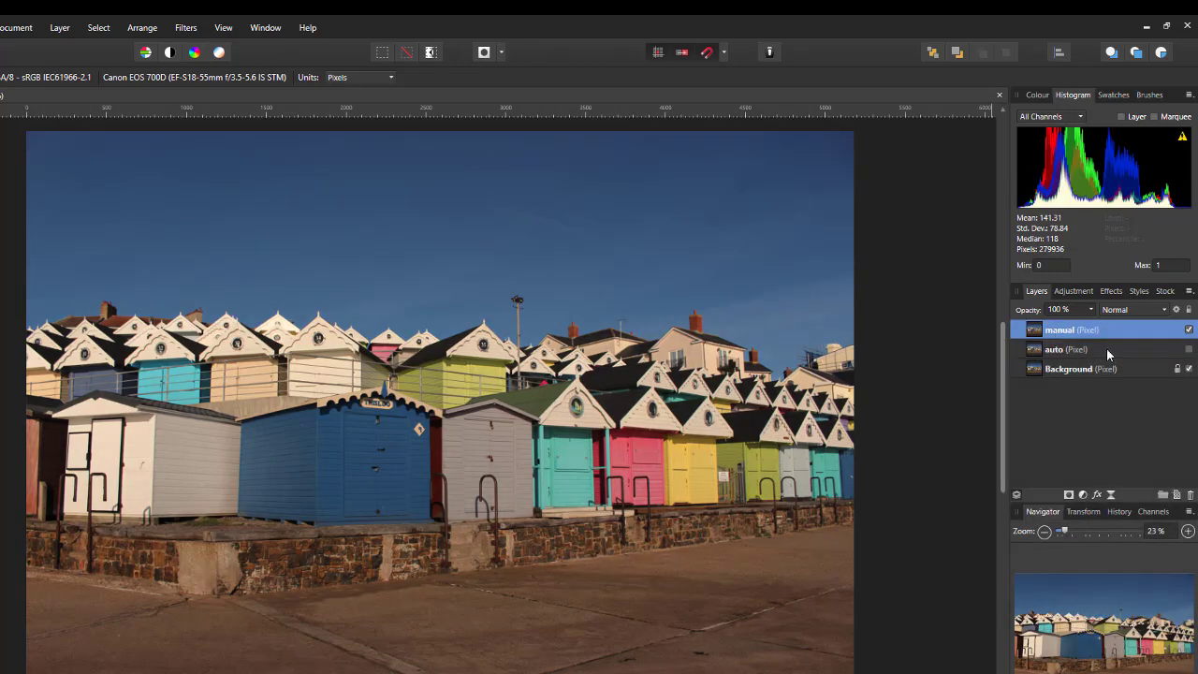
left_click(1083, 494)
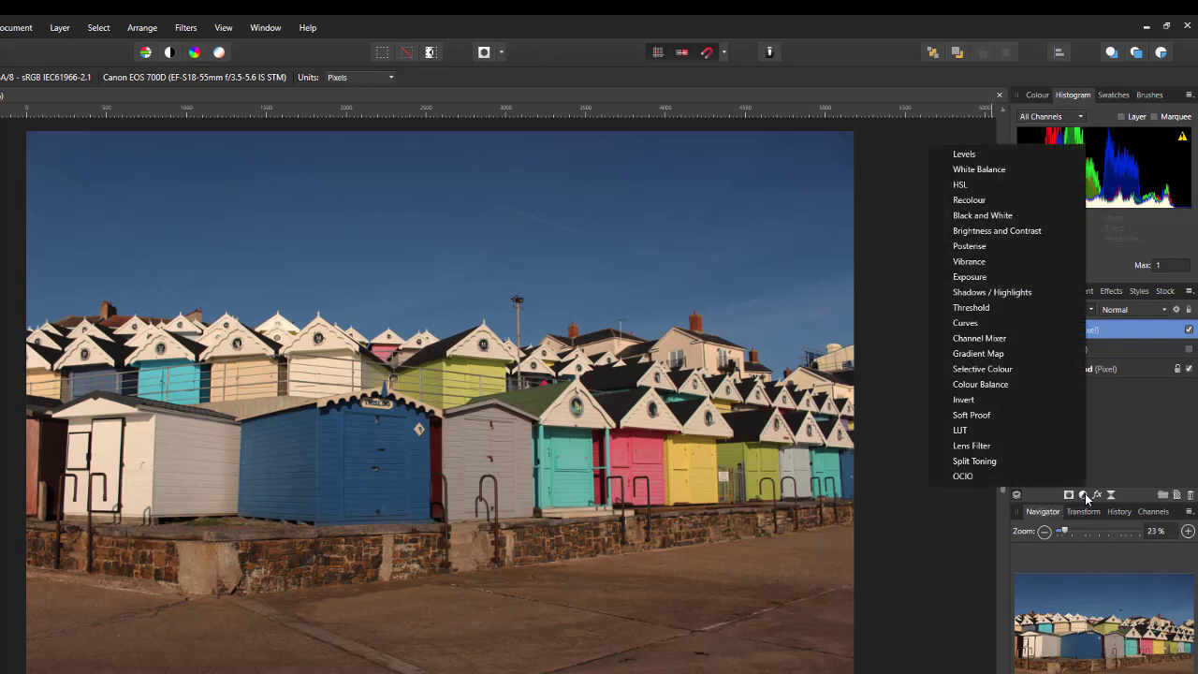
left_click(974, 154)
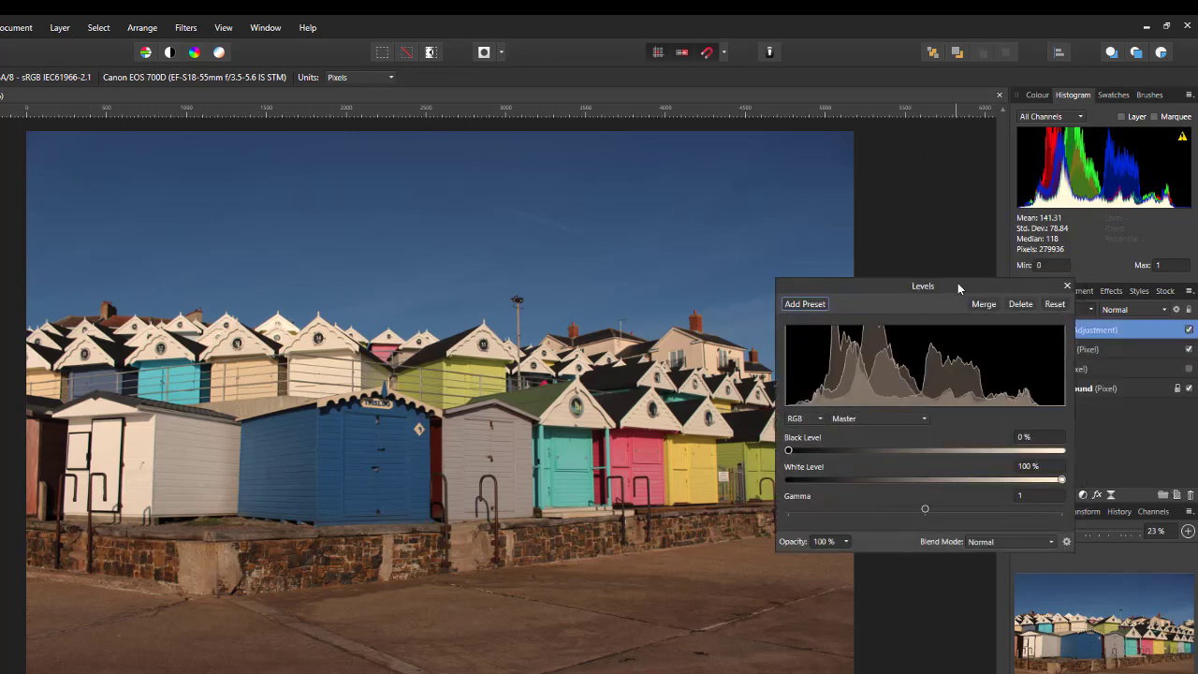
left_click_drag(958, 282, 1013, 294)
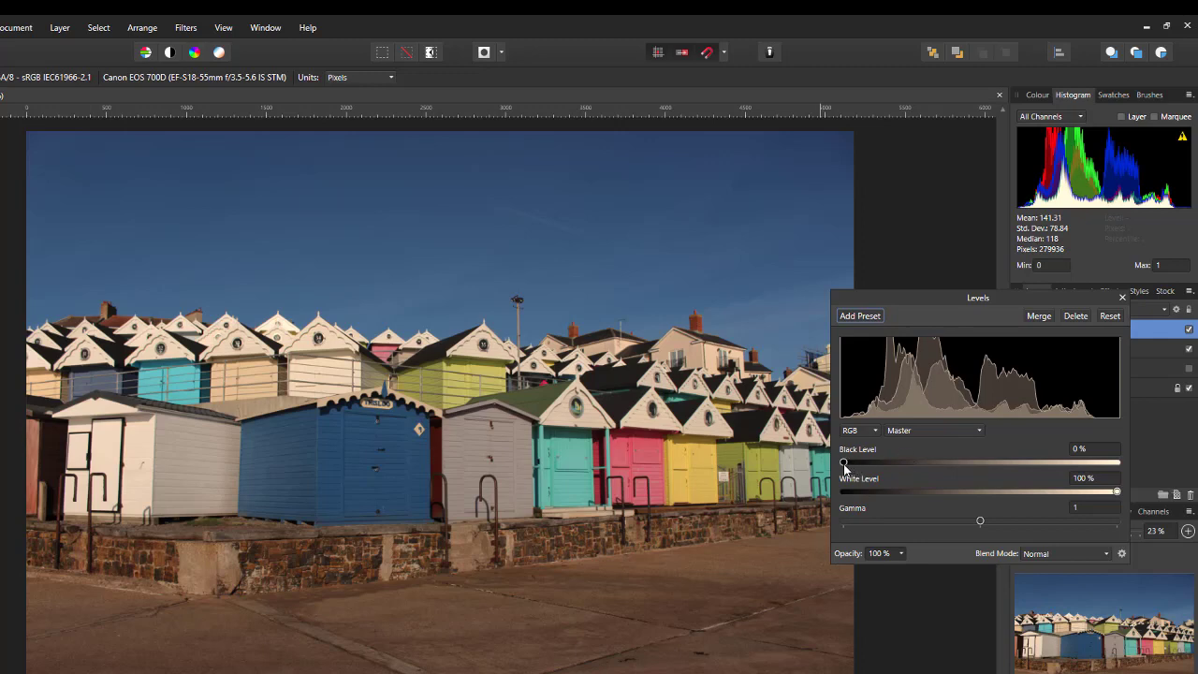
- Raise the new Levels Black Level to 6% while previewing shadow clipping
left_click_drag(845, 465, 852, 463)
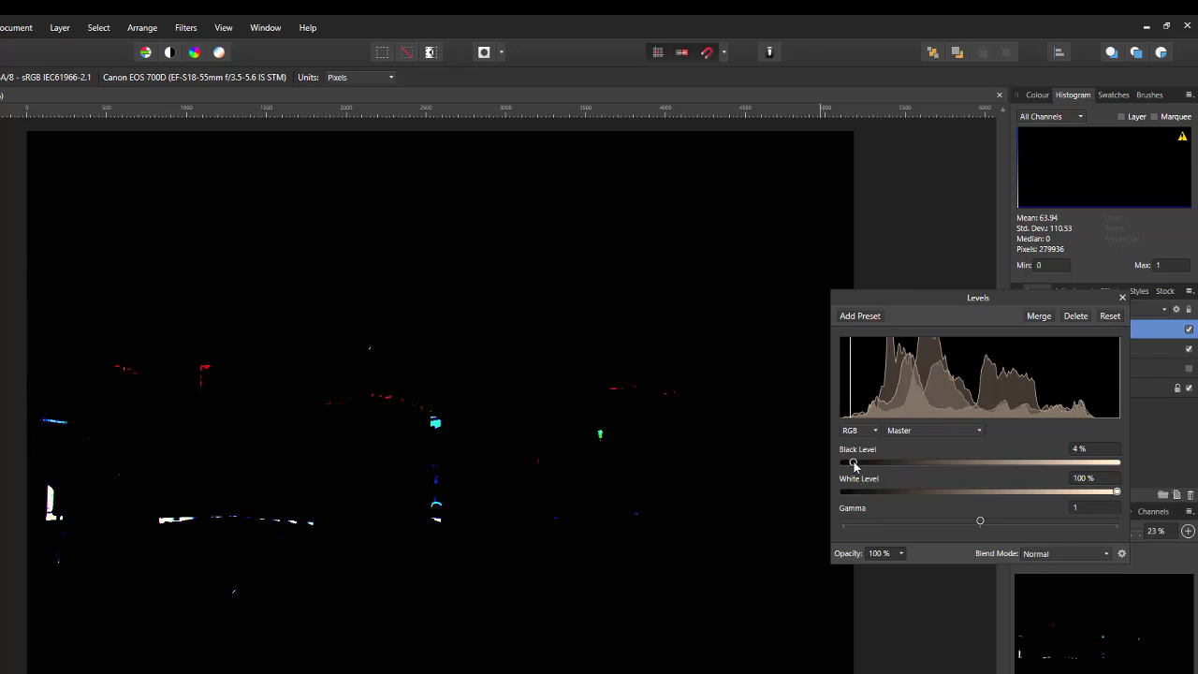
left_click_drag(853, 464, 860, 470)
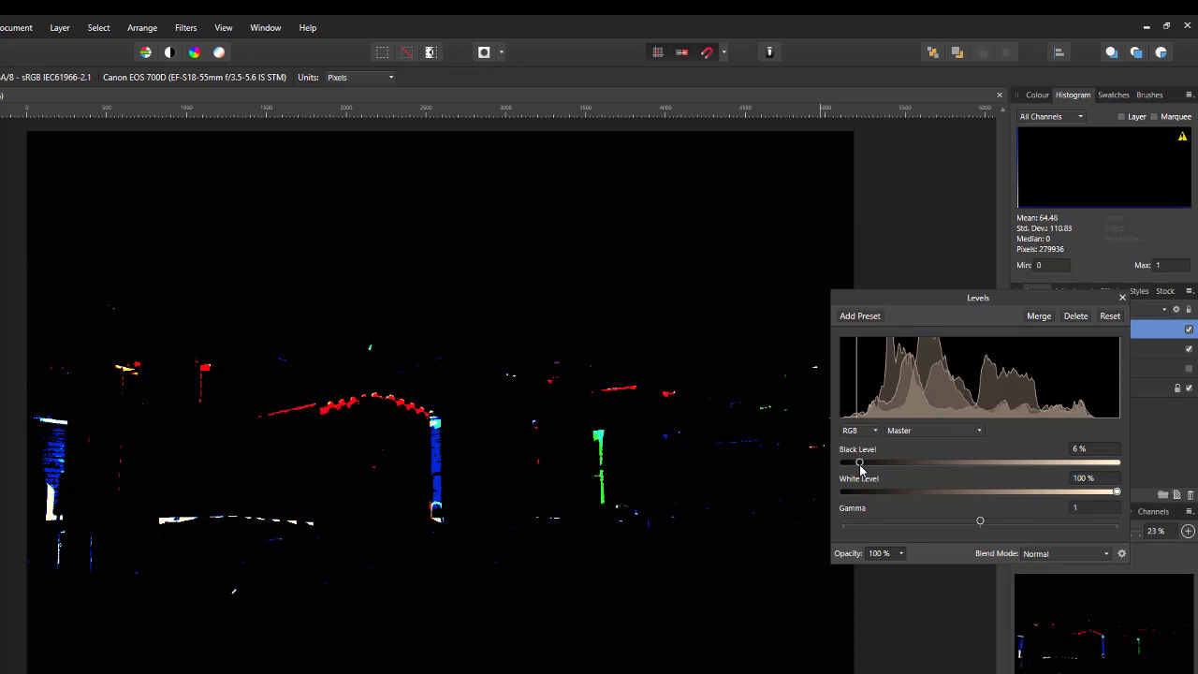
left_click_drag(860, 468, 860, 468)
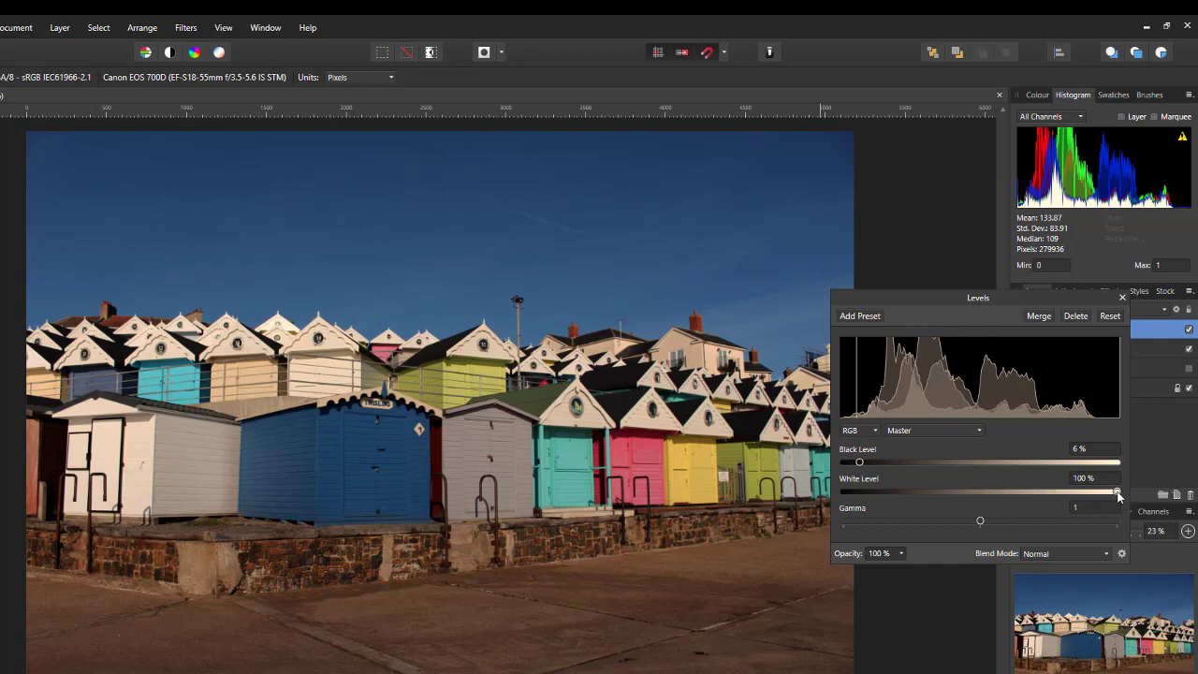
- Lower the Levels White Level to 90% and set Gamma to about 1.107
left_click_drag(1117, 492, 1088, 490)
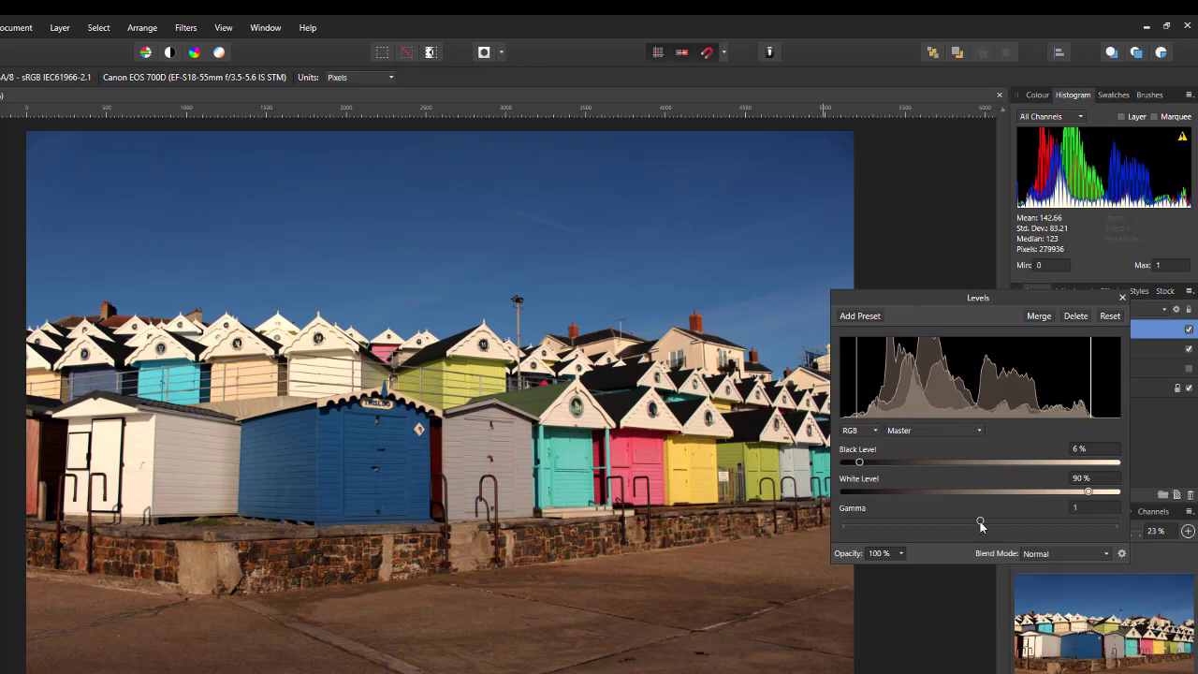
mouse_move(980, 522)
left_mouse_down()
mouse_move(883, 522)
mouse_move(1086, 522)
mouse_move(954, 530)
mouse_move(980, 526)
left_mouse_up()
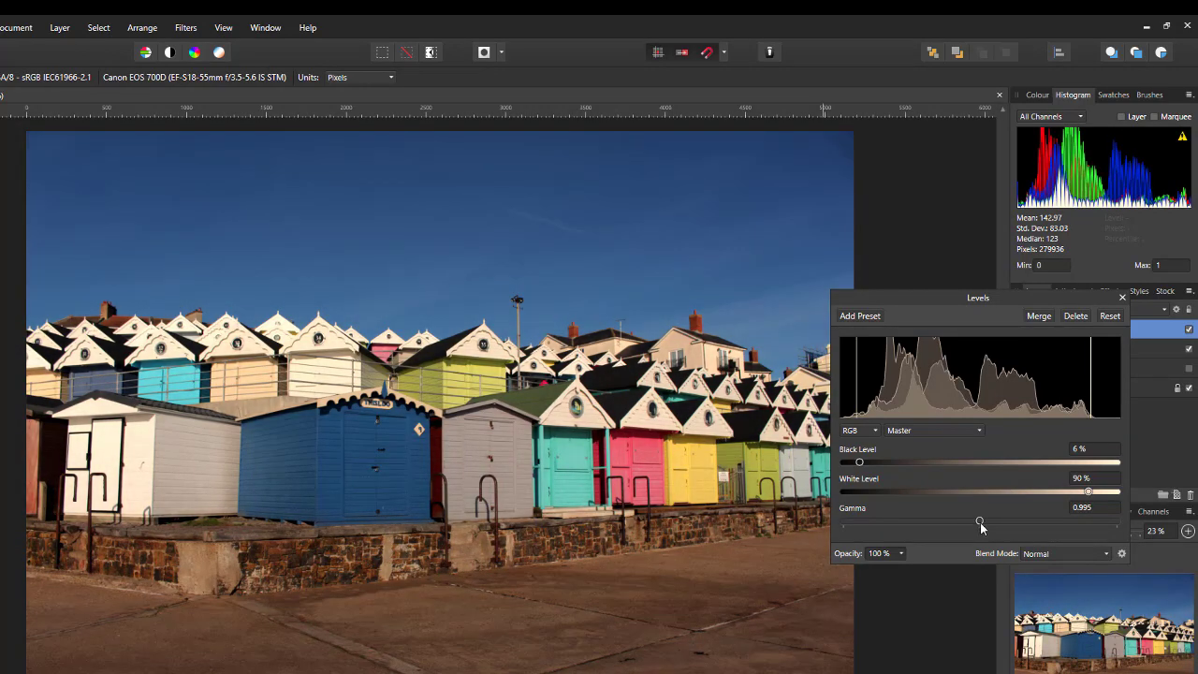
left_click_drag(980, 522, 995, 521)
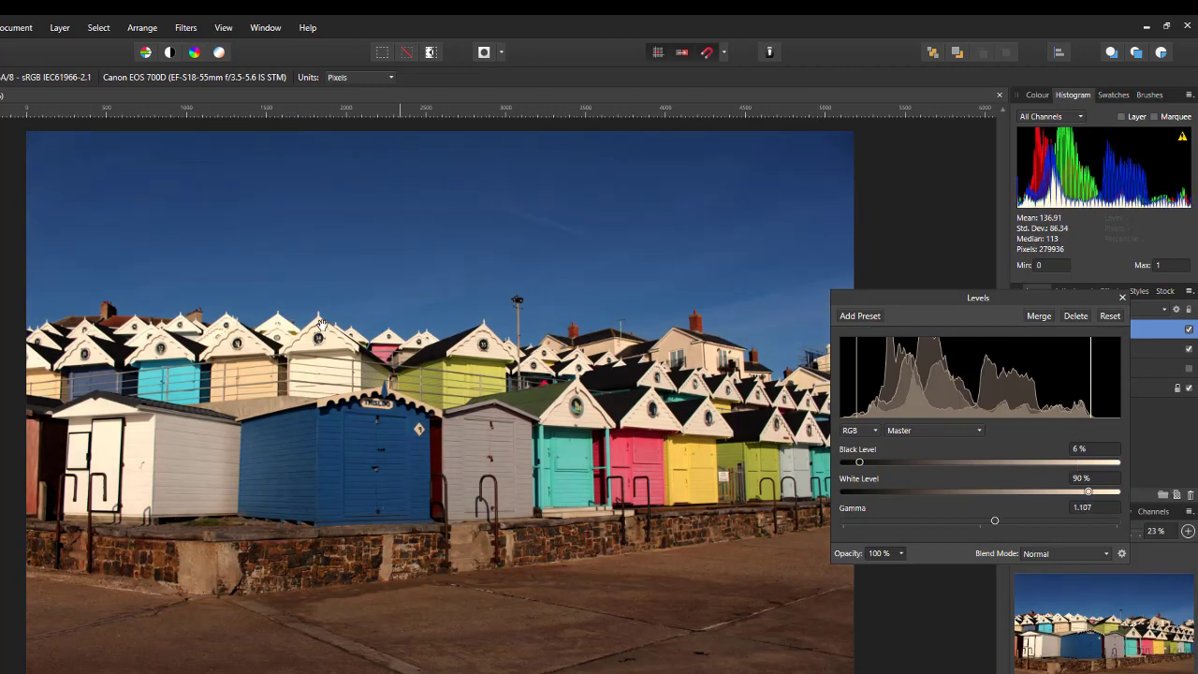
- Merge the tuned Levels into the manual layer and add a new Levels adjustment
left_click(1039, 316)
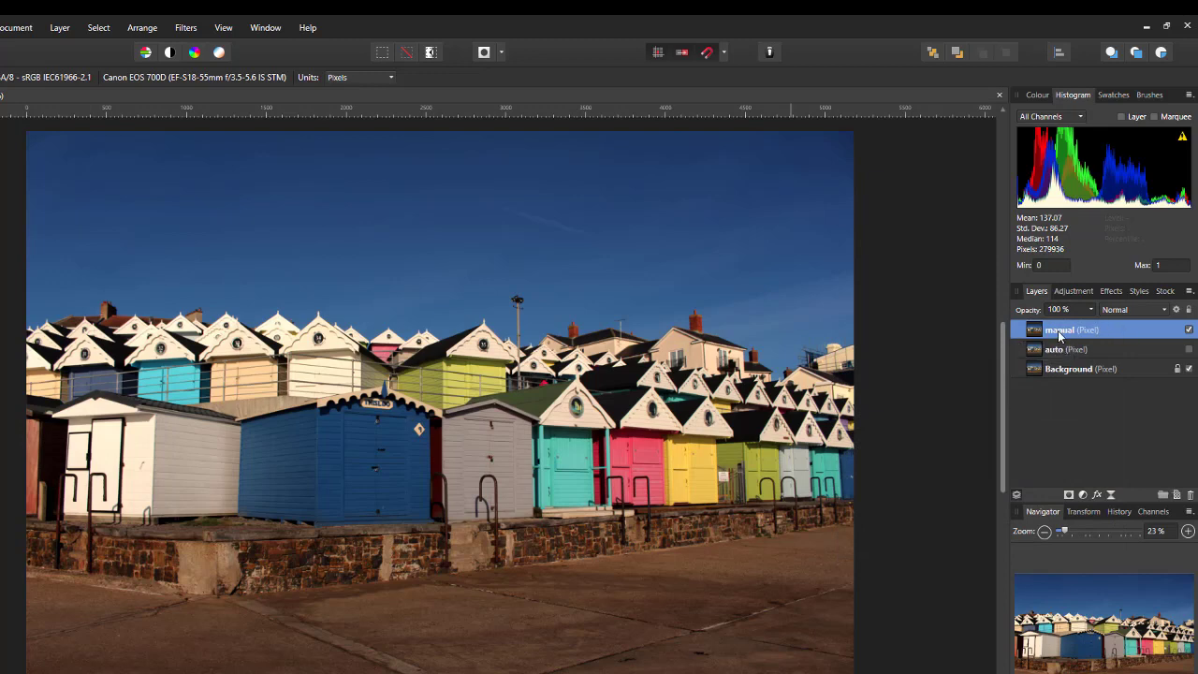
left_click(1083, 495)
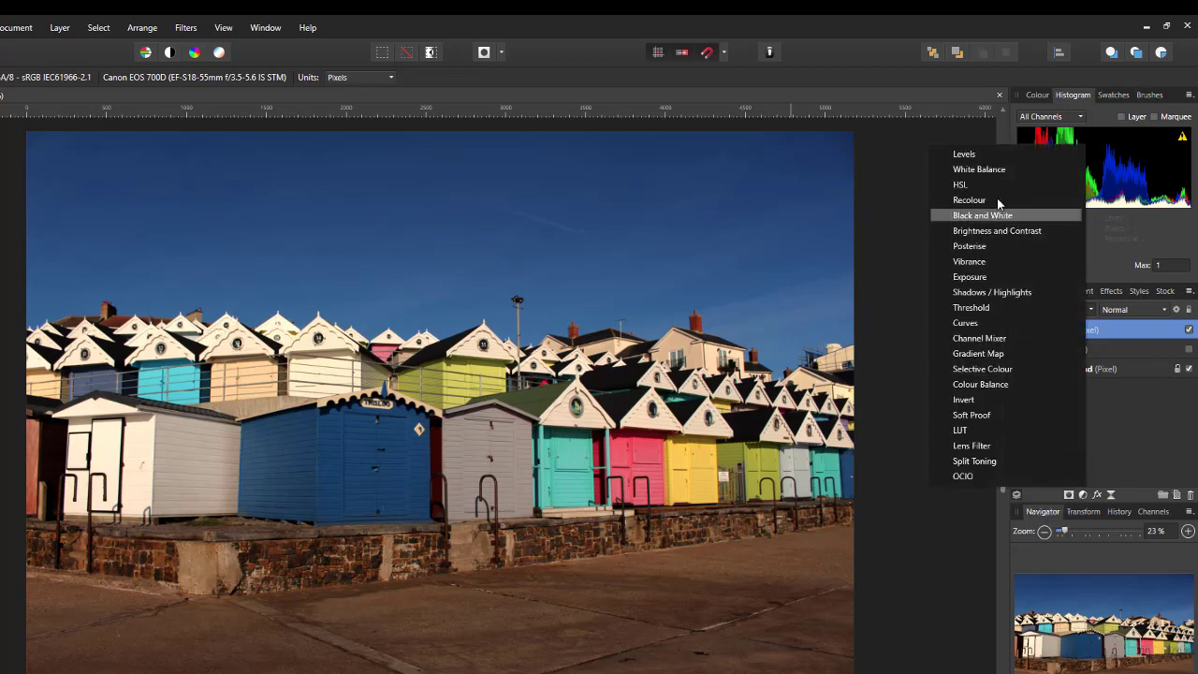
left_click(964, 155)
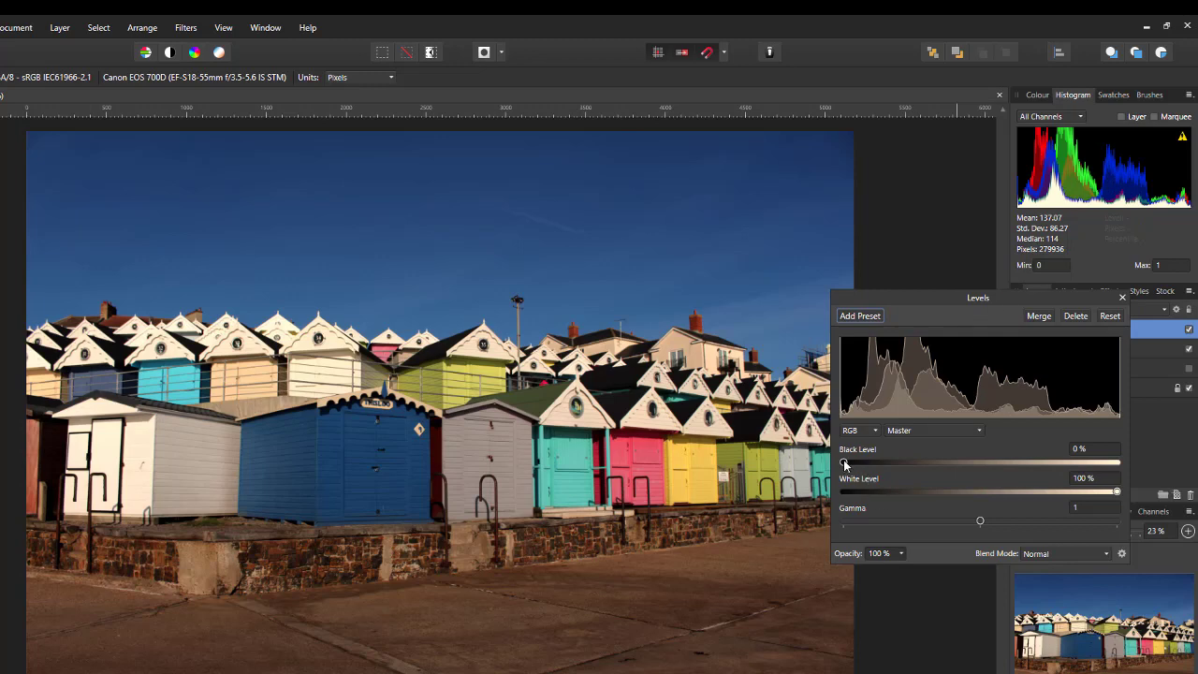
- Try a higher black point, return it to 0%, and move the Levels panel off the layers
mouse_move(843, 464)
left_mouse_down()
mouse_move(987, 464)
mouse_move(921, 469)
mouse_move(952, 470)
left_mouse_up()
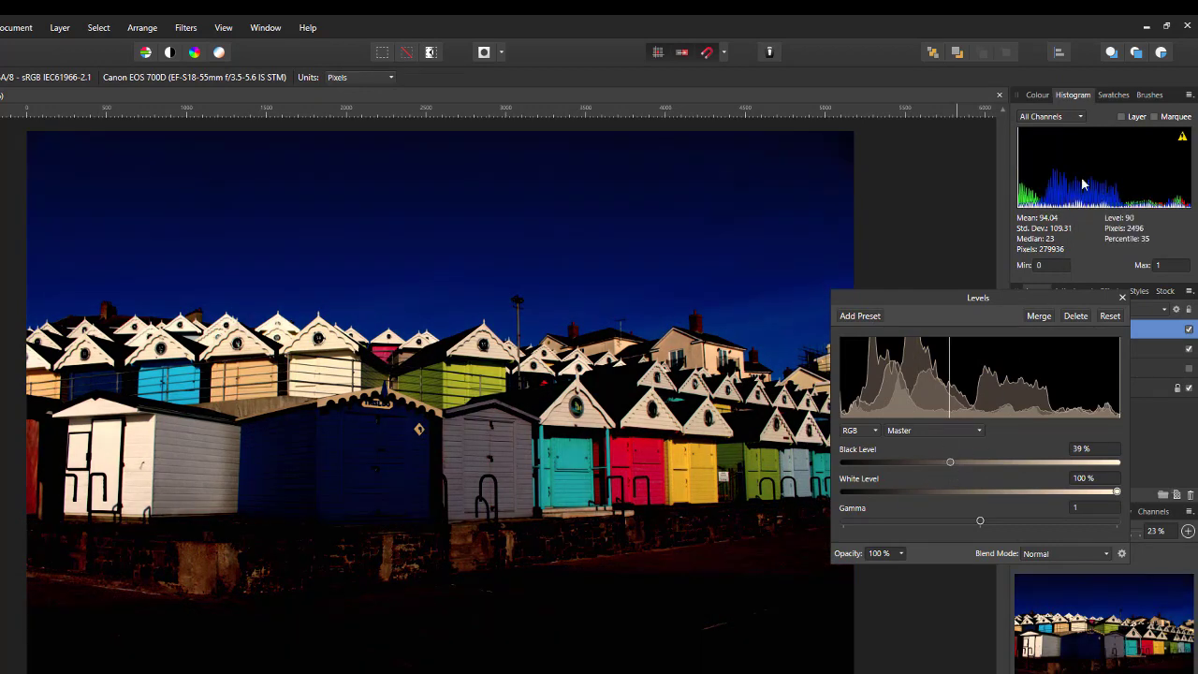
left_click_drag(950, 466, 843, 463)
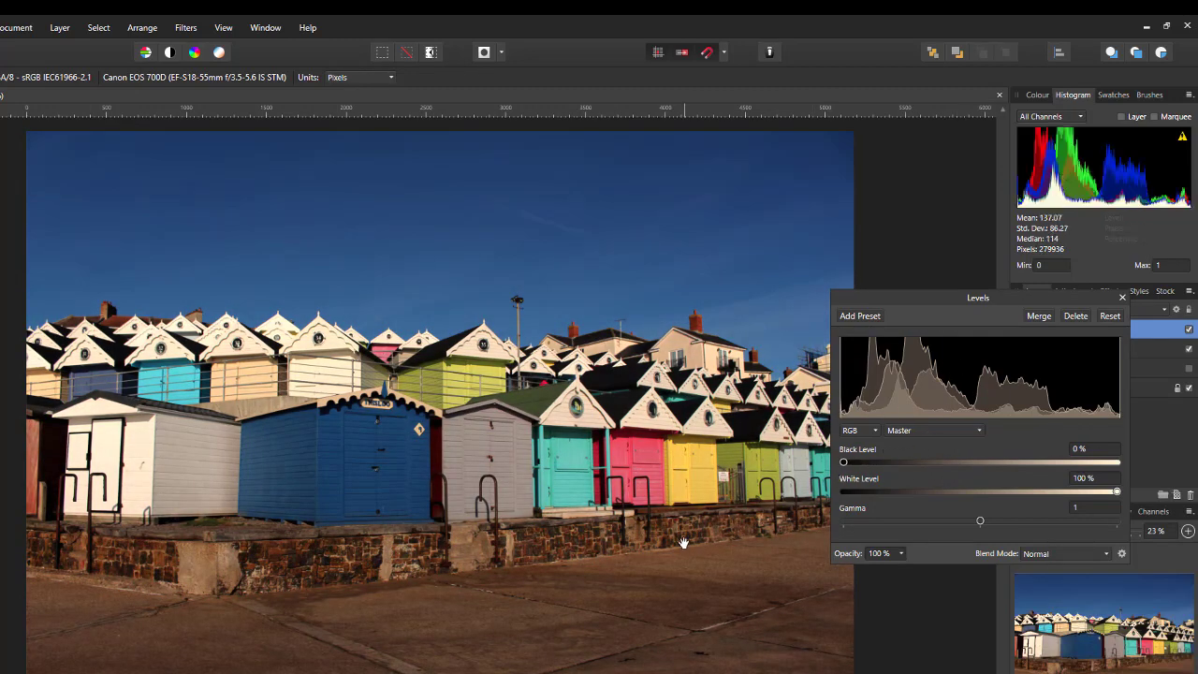
left_click_drag(938, 297, 853, 261)
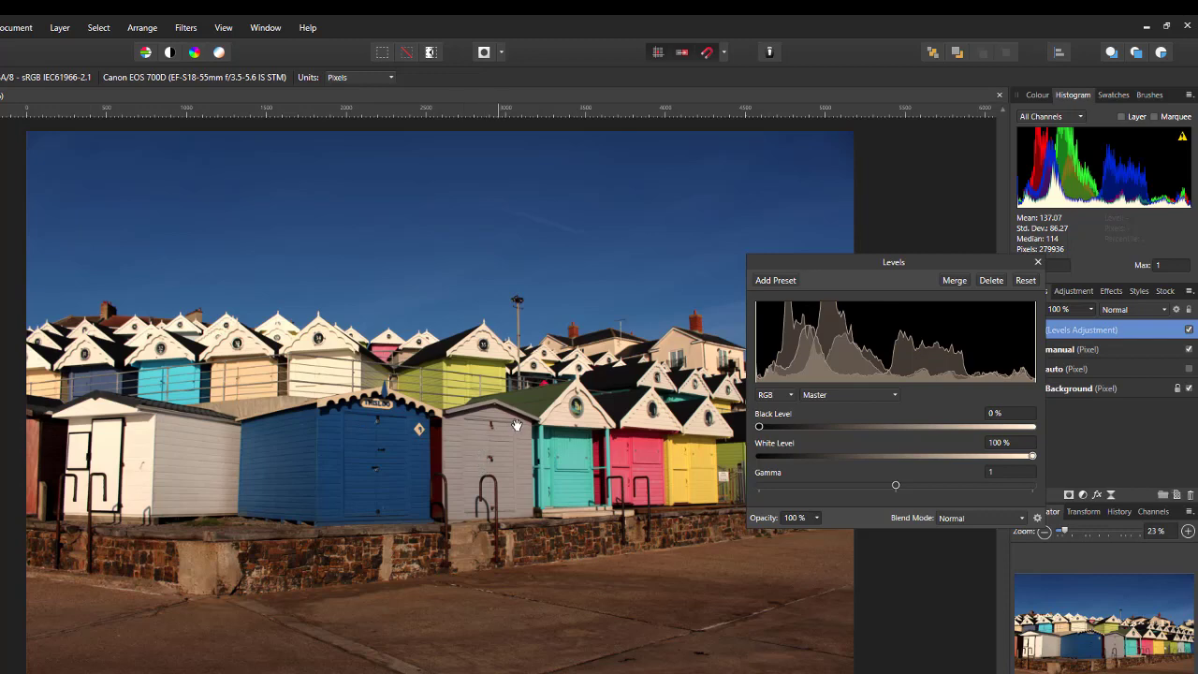
- Switch Levels to the Red channel and set Black Level 6% and White Level 89%
left_click(895, 397)
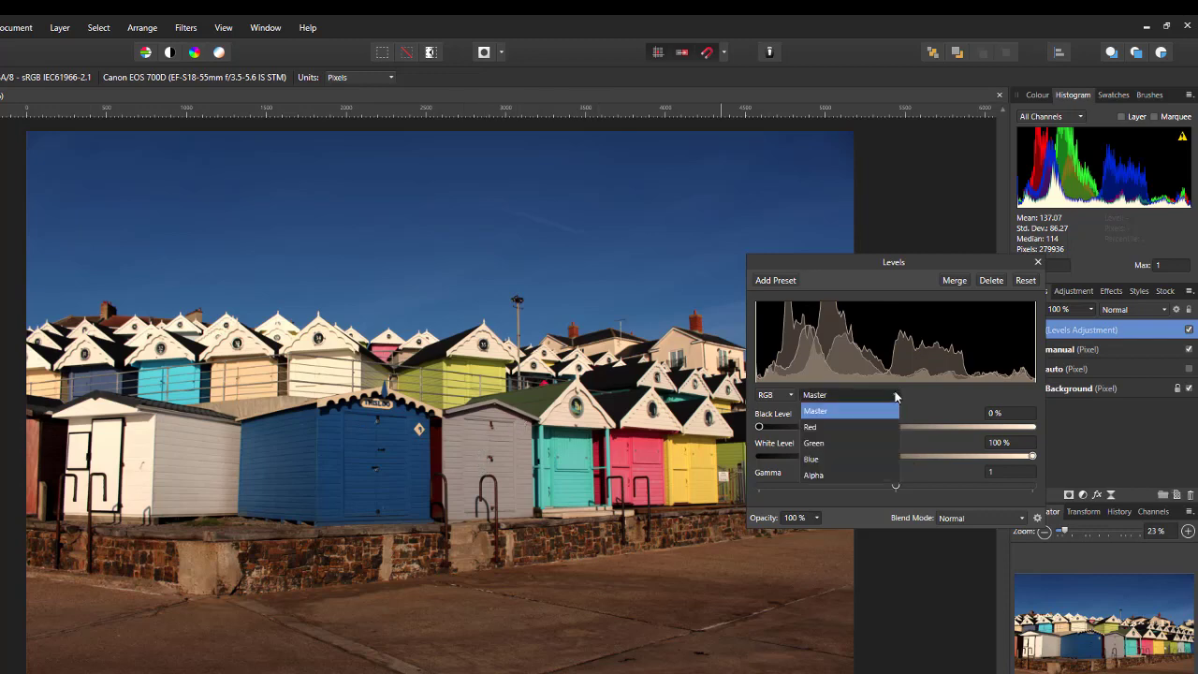
left_click(823, 429)
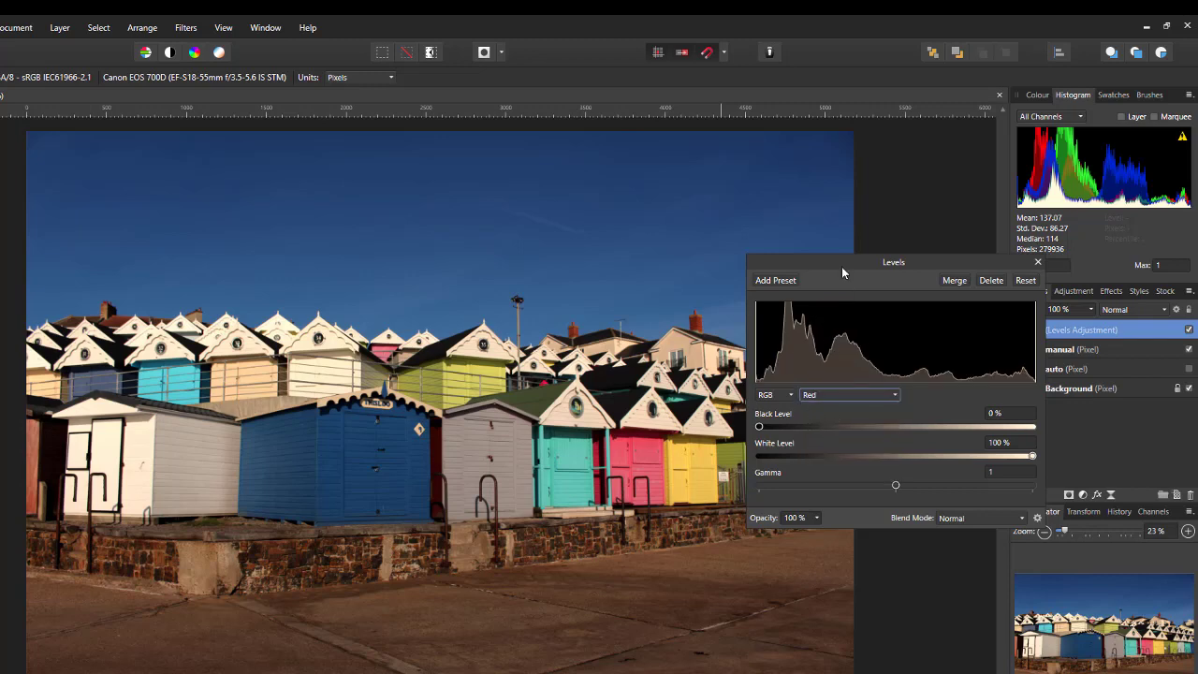
left_click_drag(841, 262, 933, 235)
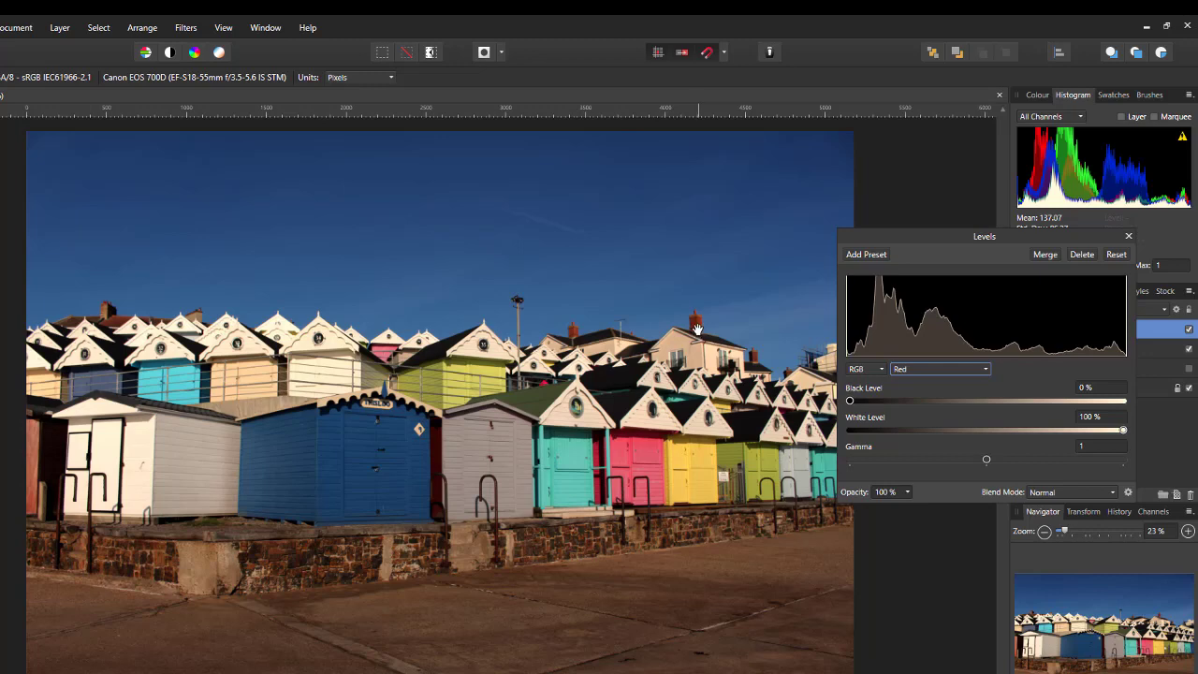
left_click_drag(894, 233, 867, 232)
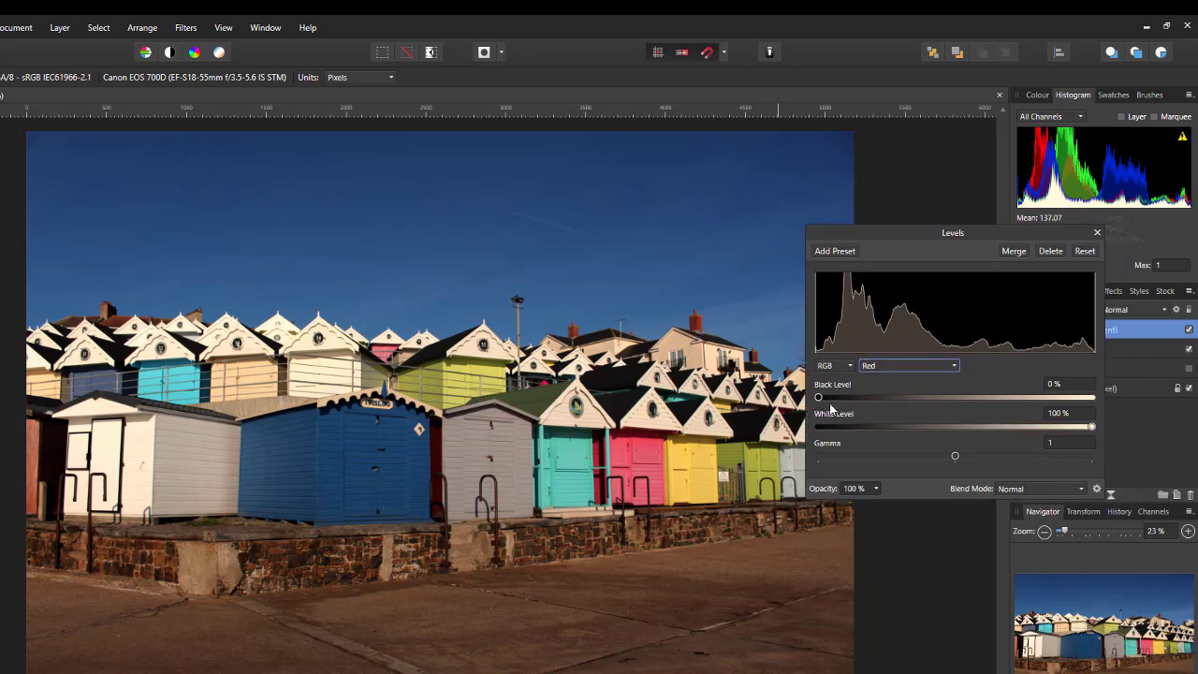
mouse_move(818, 401)
left_mouse_down()
mouse_move(1093, 409)
mouse_move(819, 406)
left_mouse_up()
mouse_move(1092, 427)
left_mouse_down()
mouse_move(839, 440)
mouse_move(1086, 438)
mouse_move(1067, 437)
left_mouse_up()
left_click_drag(820, 401, 836, 399)
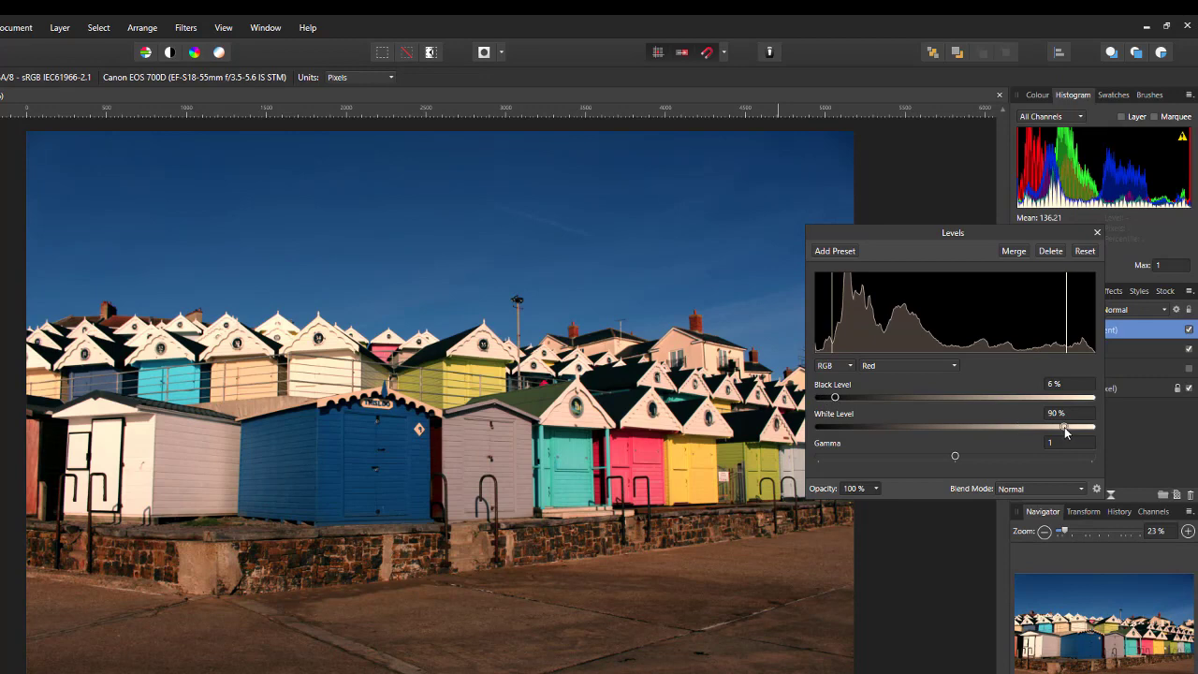
left_click_drag(1064, 431, 1062, 434)
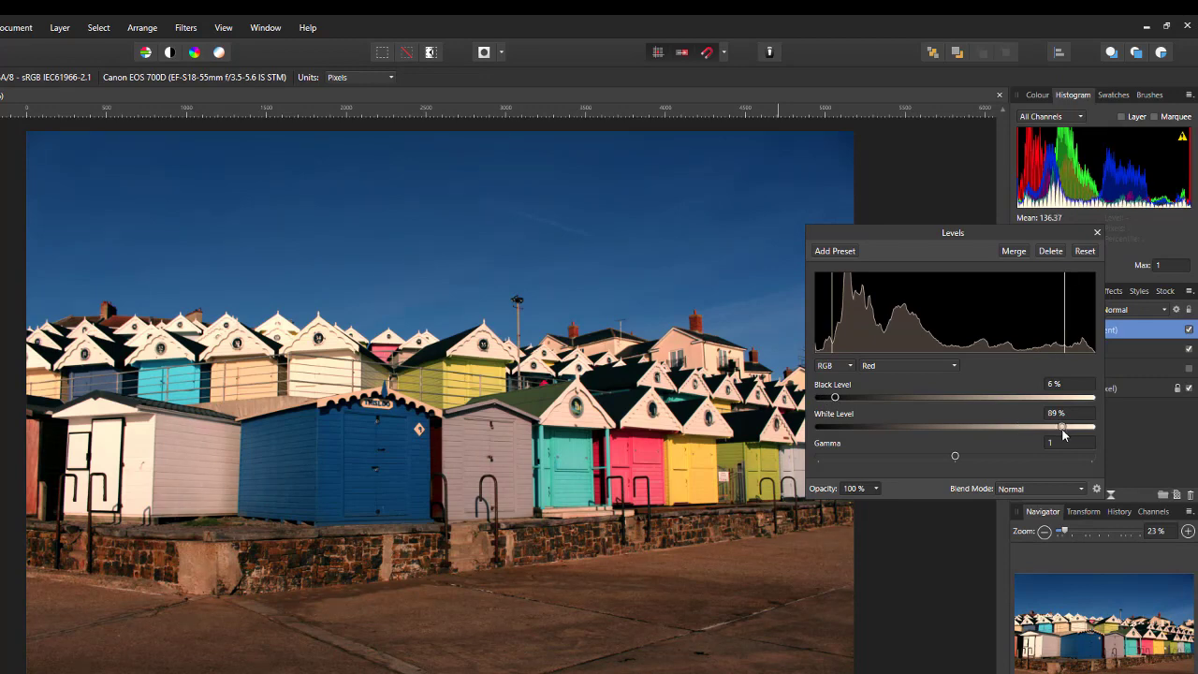
- Set the Green channel levels to 5% black and 89% white
left_click(954, 365)
left_click(895, 415)
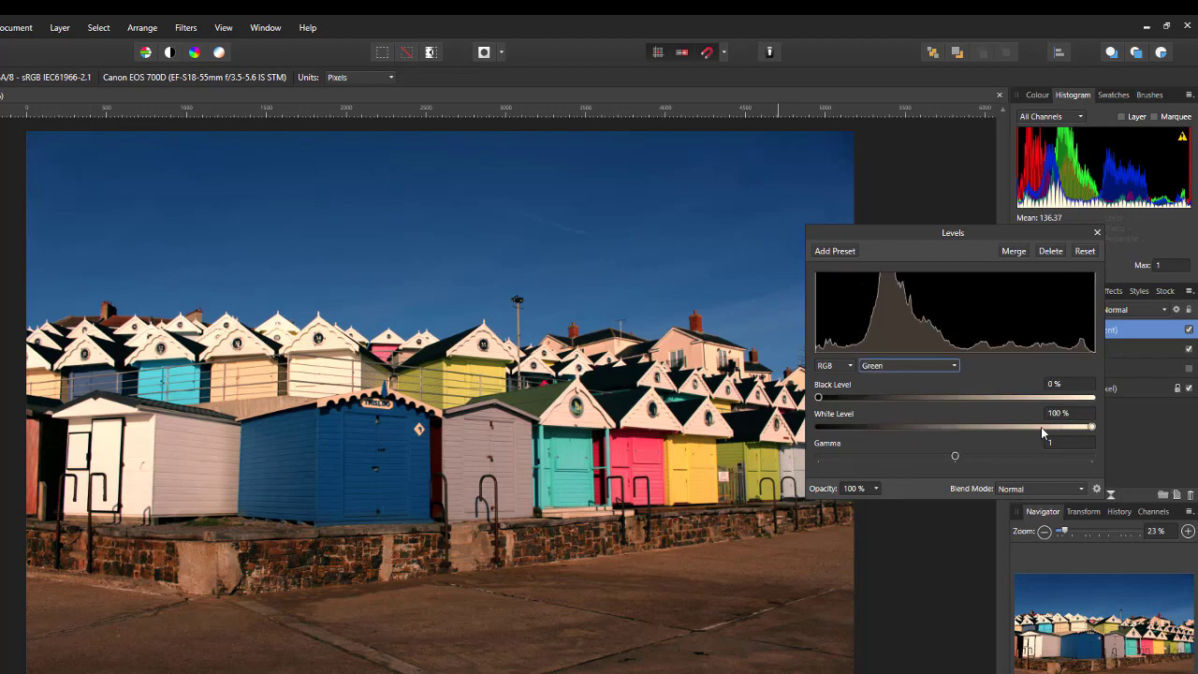
mouse_move(1093, 427)
left_mouse_down()
mouse_move(942, 428)
mouse_move(1068, 440)
mouse_move(952, 450)
mouse_move(1061, 455)
left_mouse_up()
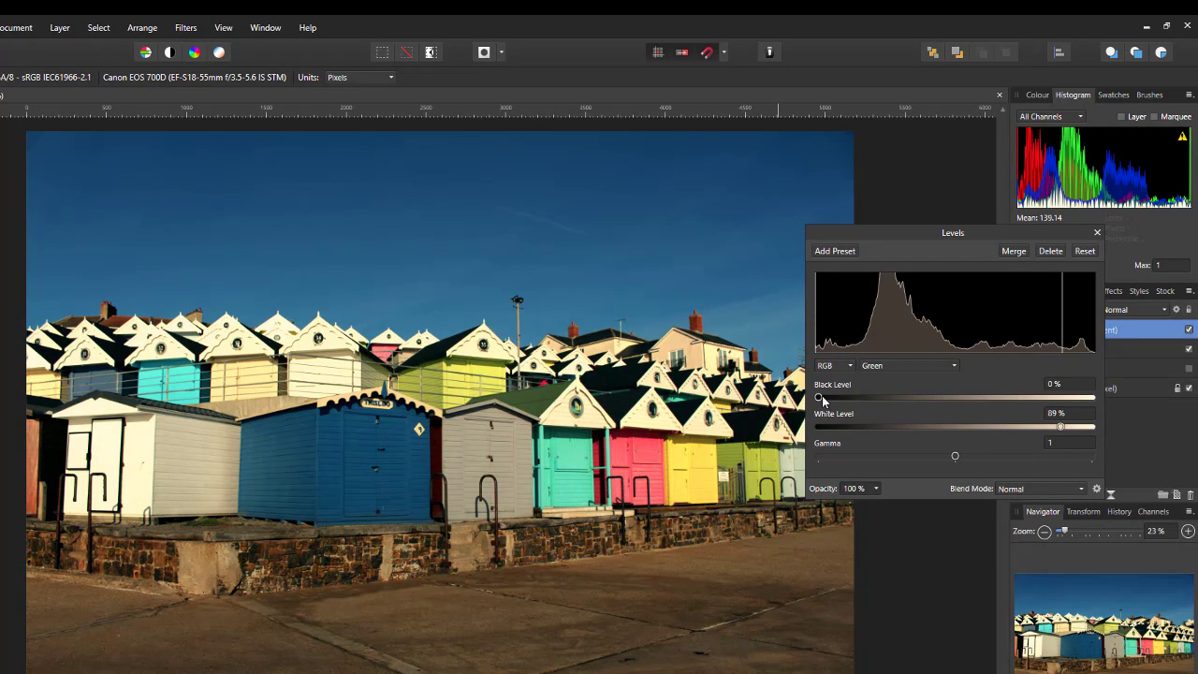
mouse_move(821, 400)
left_mouse_down()
mouse_move(878, 402)
mouse_move(832, 412)
left_mouse_up()
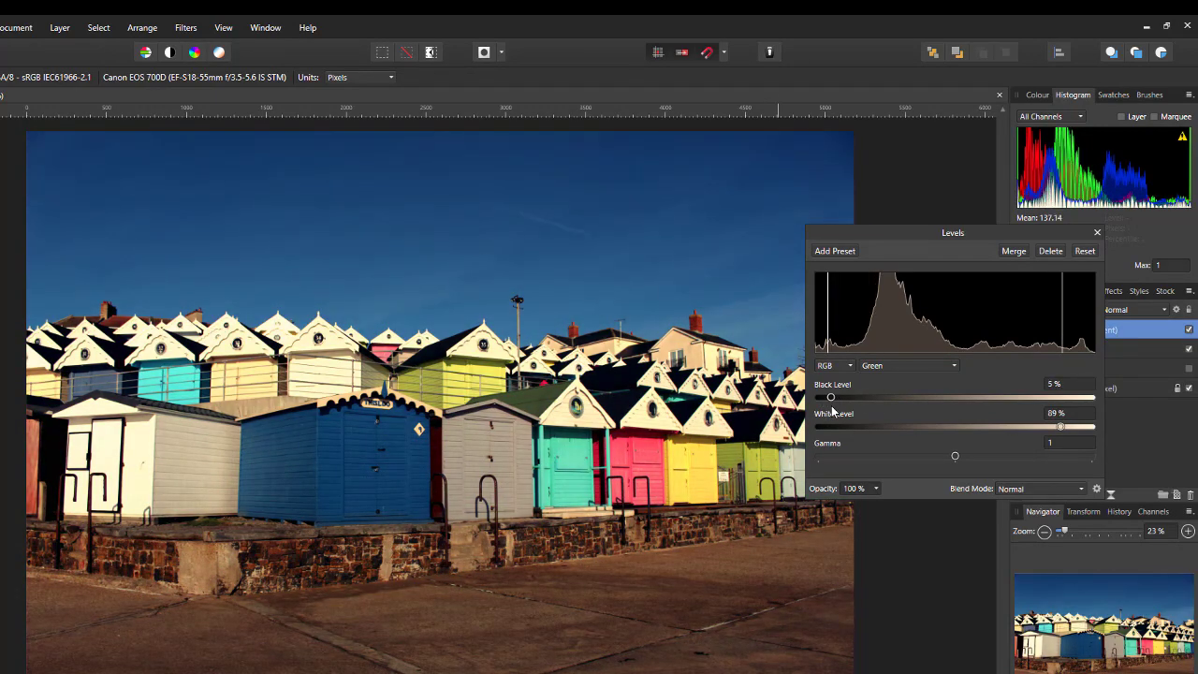
- Set the Blue channel levels to 15% black and 72% white
left_click(955, 366)
left_click(892, 429)
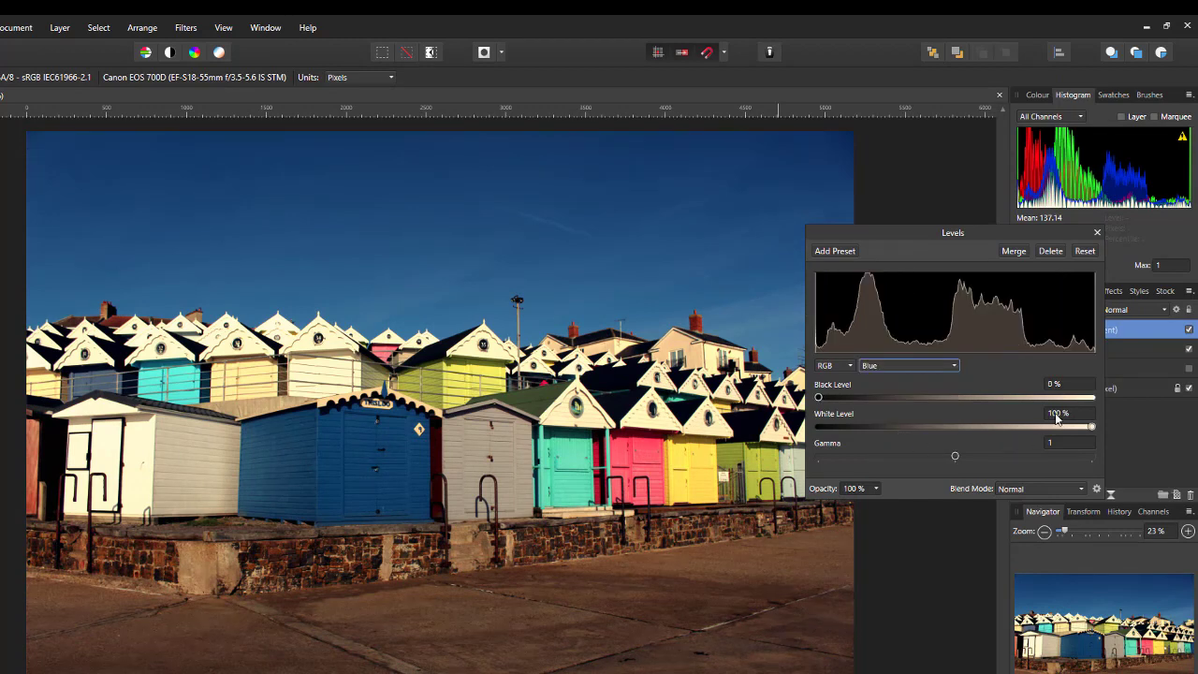
mouse_move(820, 401)
left_mouse_down()
mouse_move(881, 408)
mouse_move(863, 408)
left_mouse_up()
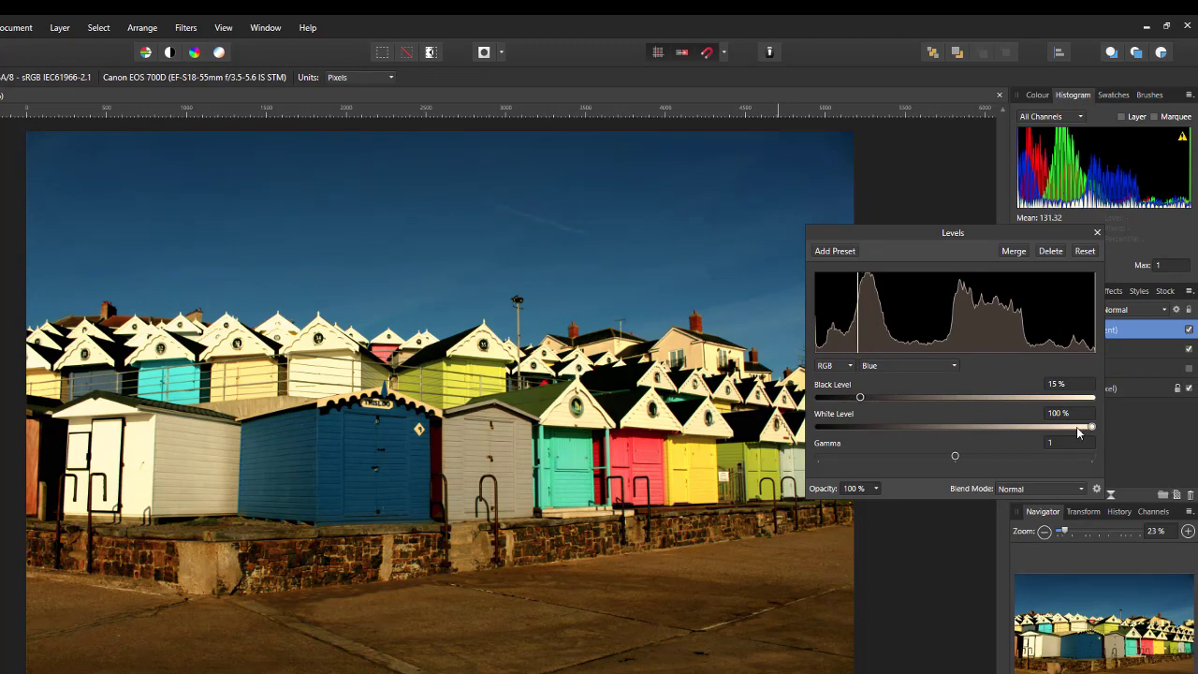
left_click_drag(1092, 428, 1017, 431)
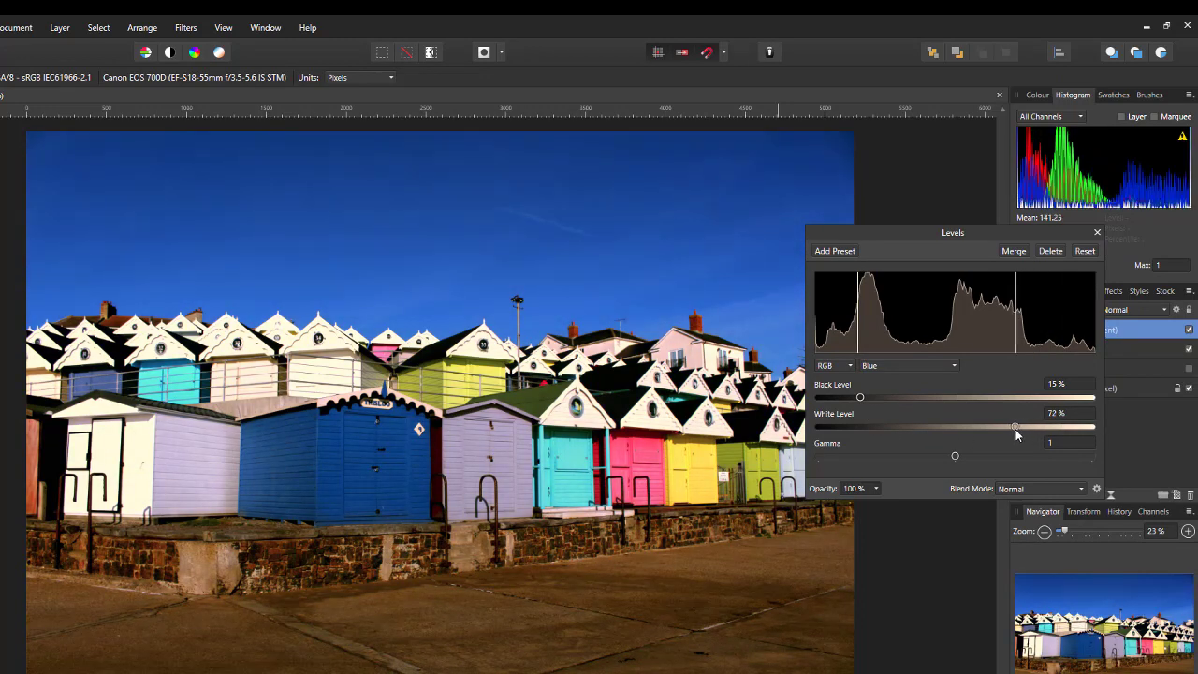
left_click(1016, 435)
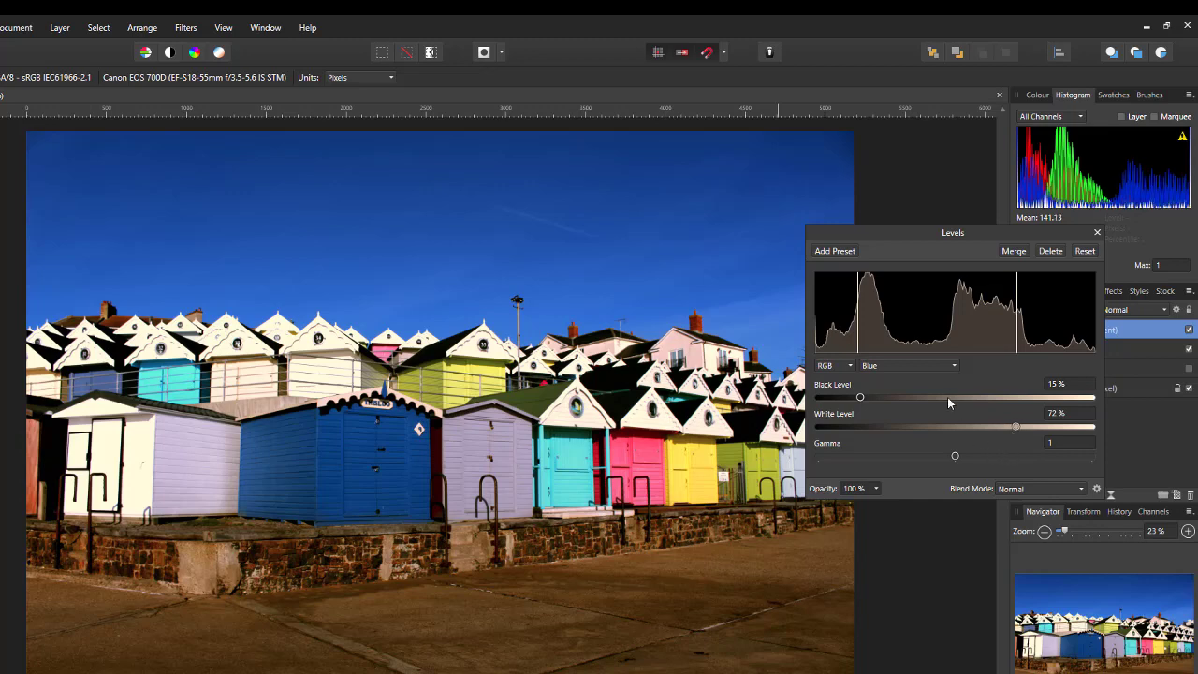
- Inspect the Alpha channel levels, then return to the Master channel at defaults
left_click(955, 366)
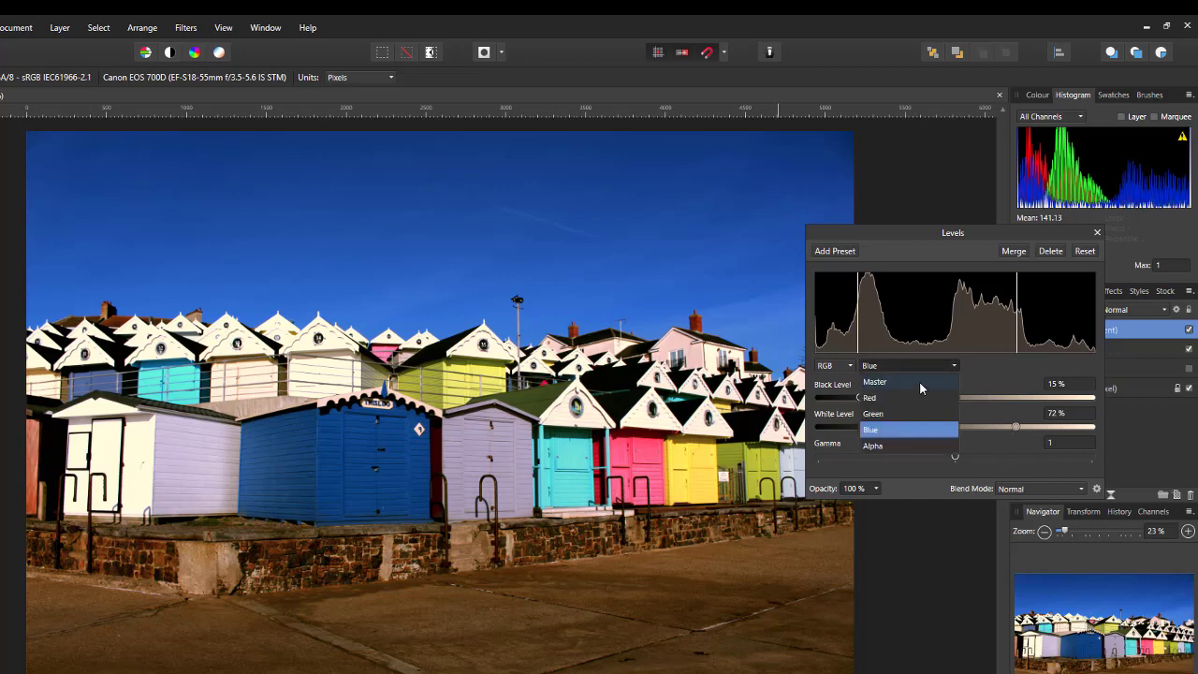
left_click(886, 447)
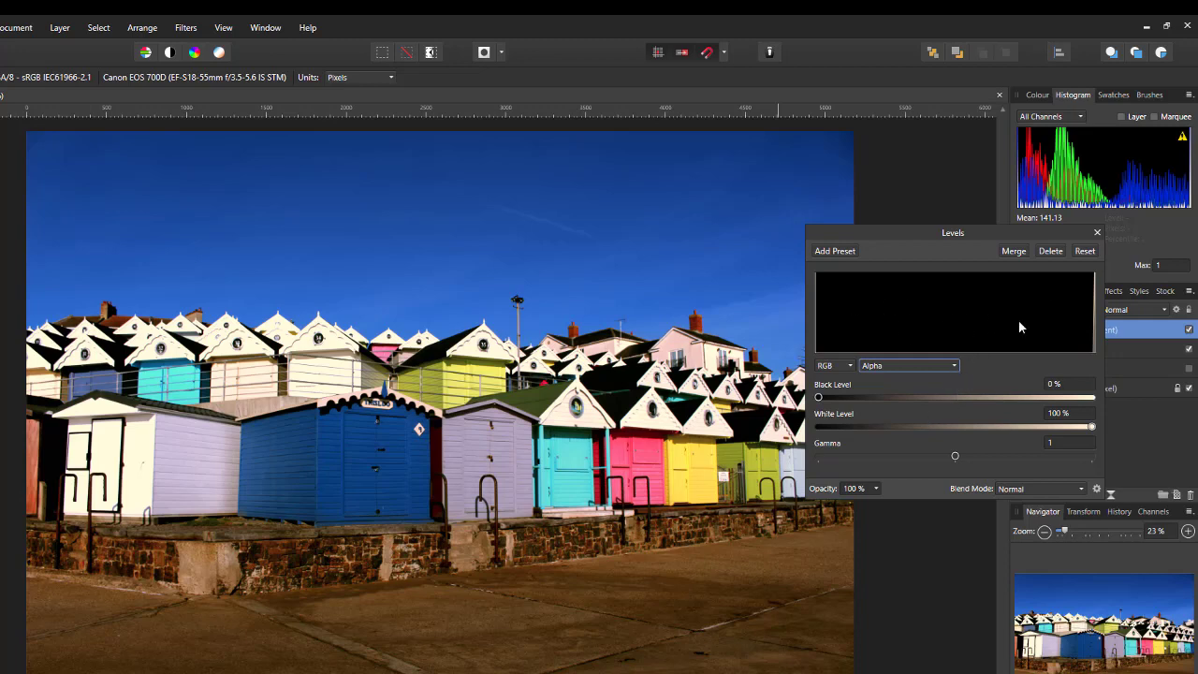
left_click(956, 366)
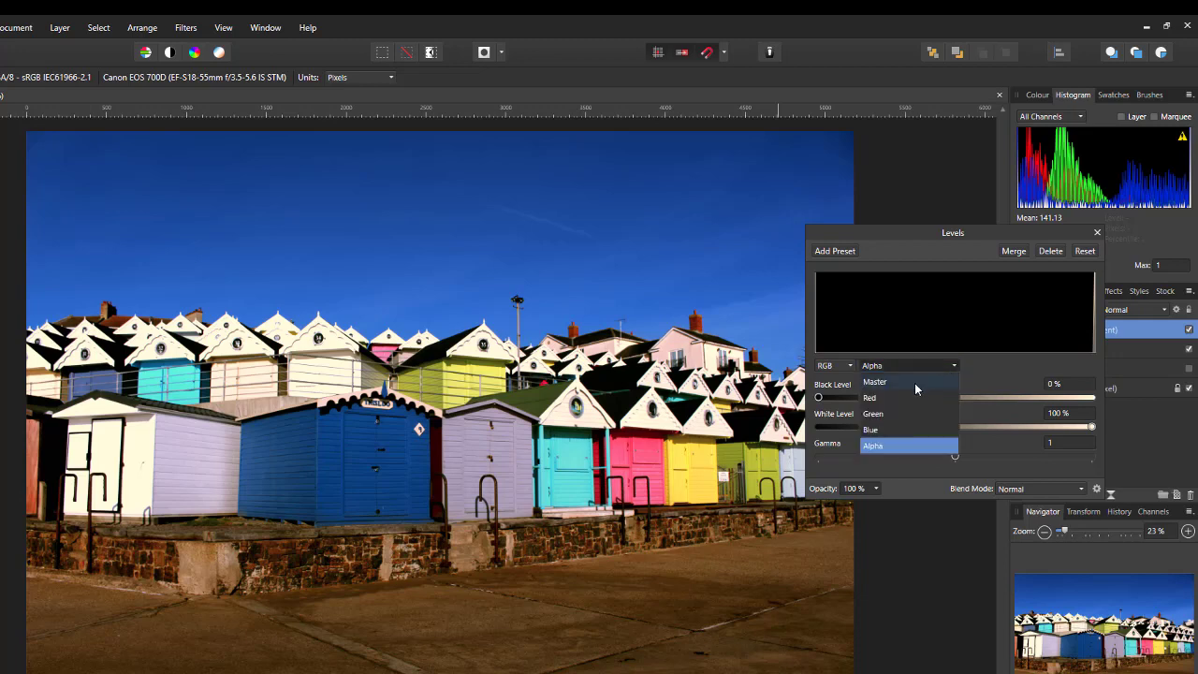
left_click(916, 384)
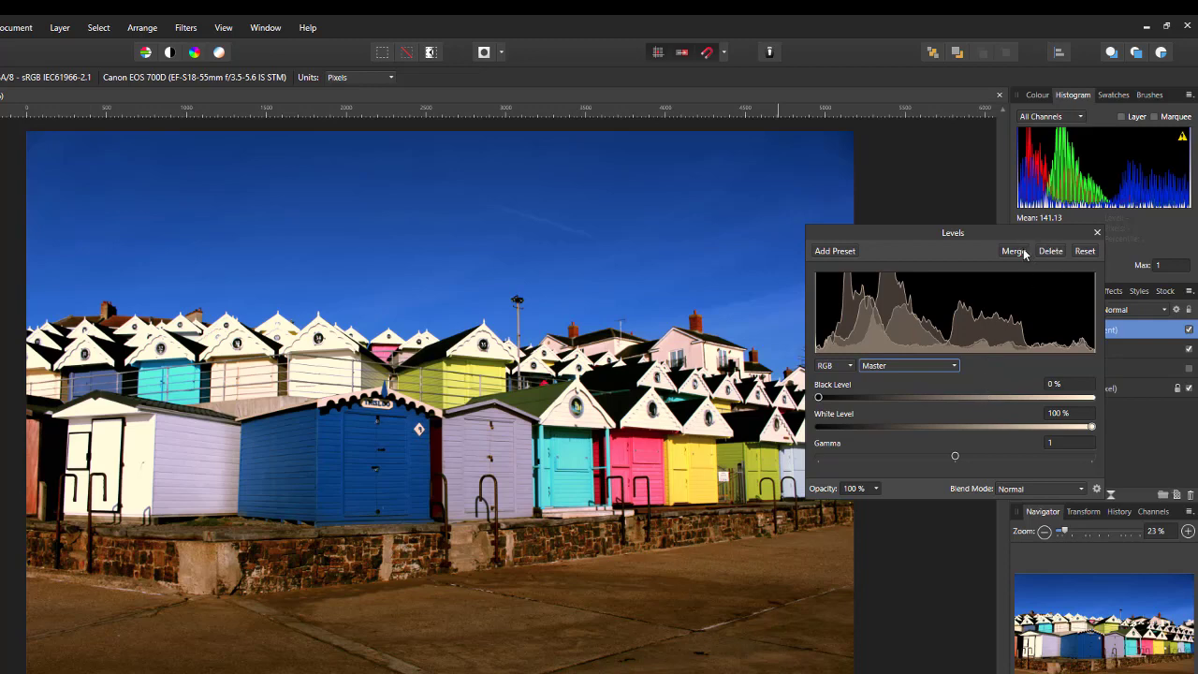
- Close Levels and toggle the Levels adjustment and manual layer off and on to compare
left_click(1098, 234)
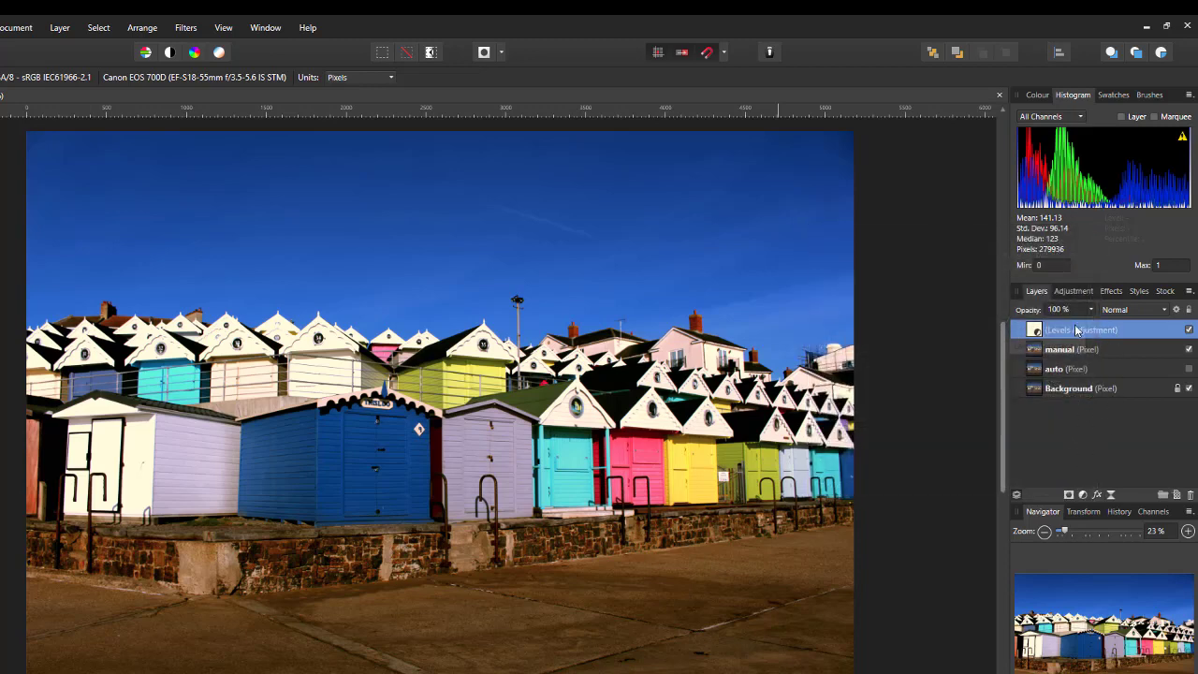
left_click(1189, 331)
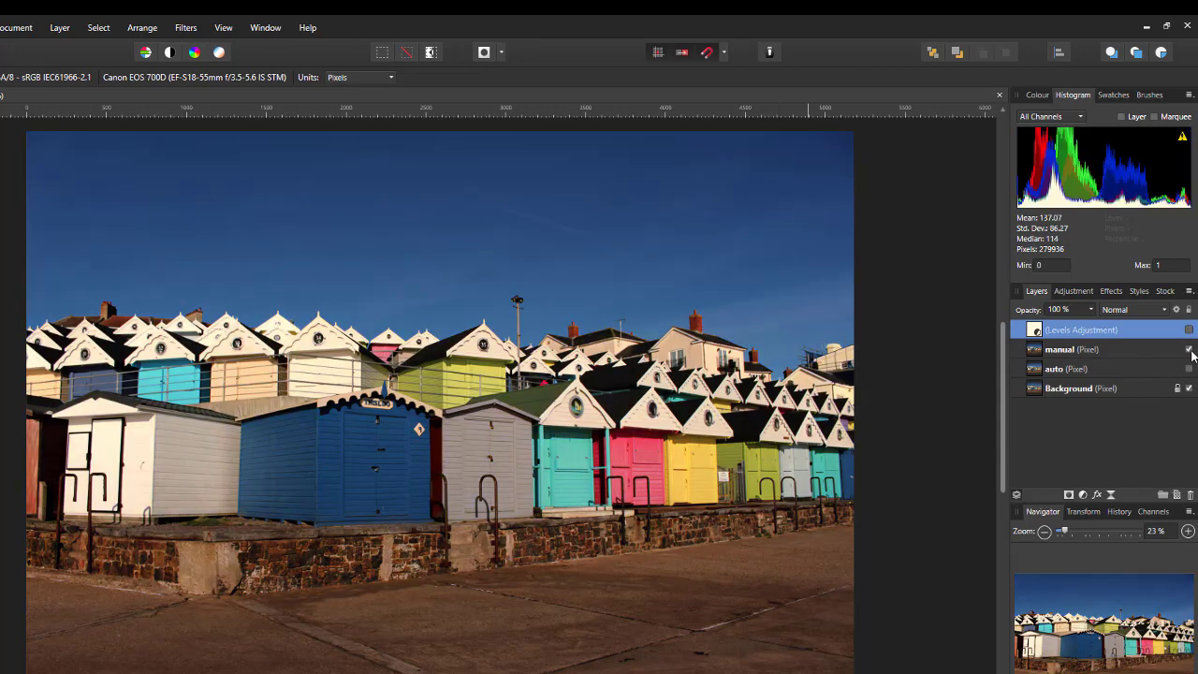
left_click(1189, 349)
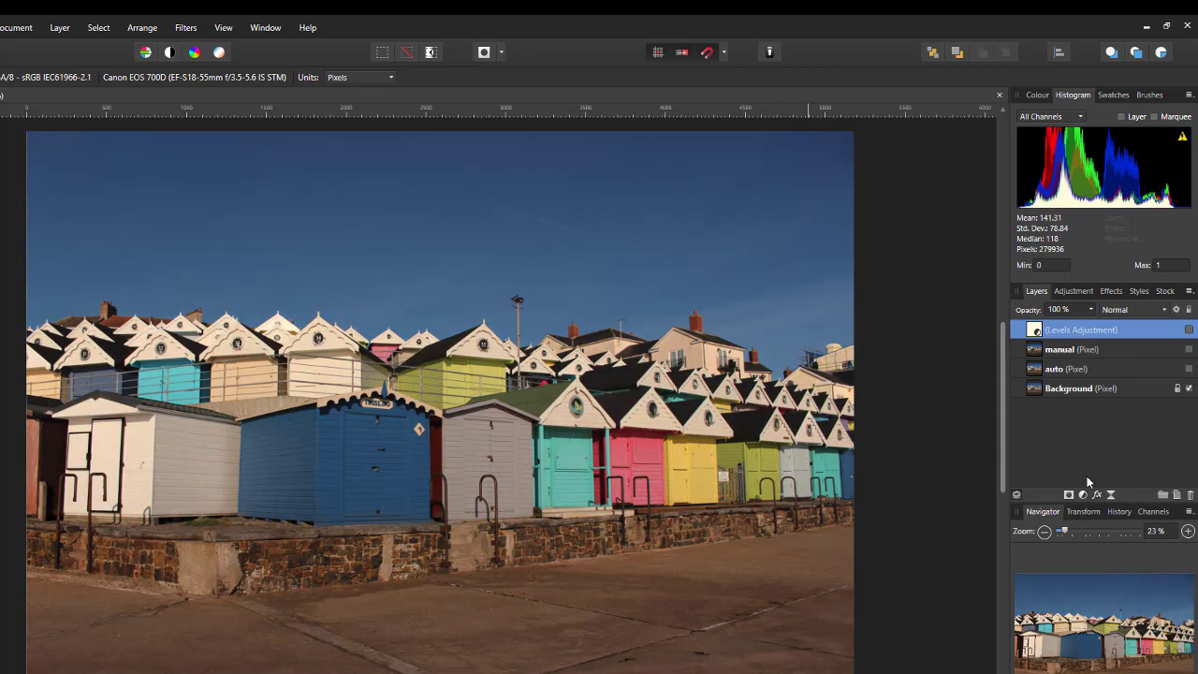
left_click(1189, 349)
left_click(1189, 330)
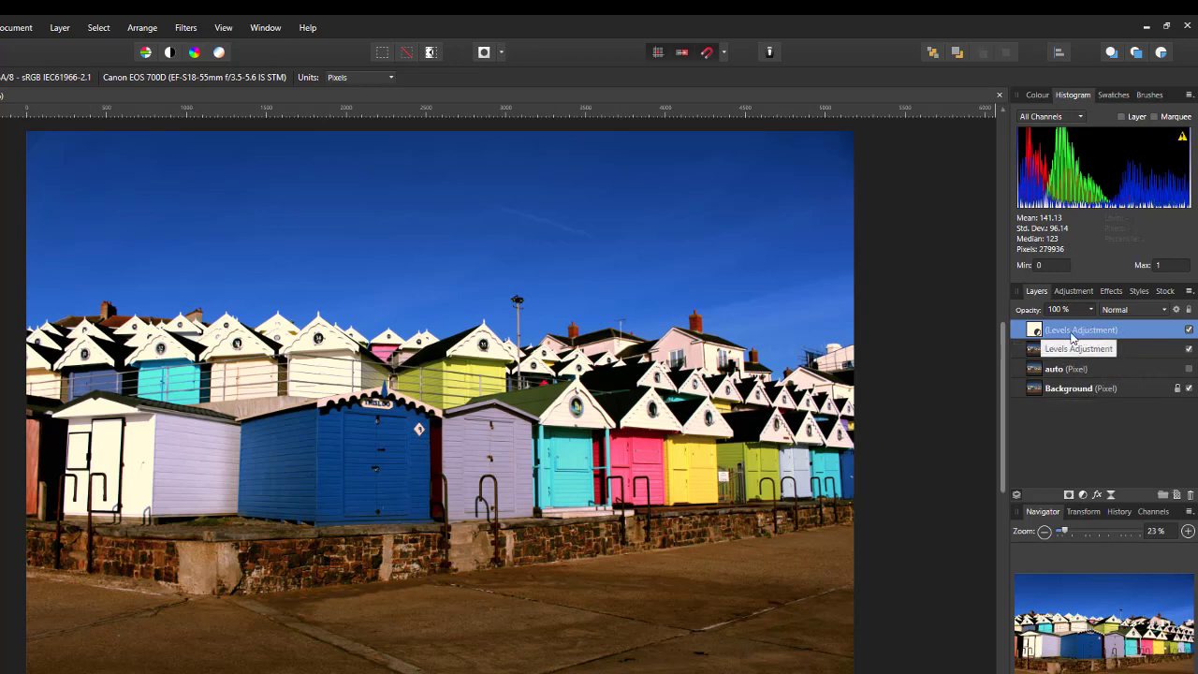
- Reopen the Levels adjustment, preview lower opacity and other blend modes, keeping Normal at 100%
double_click(1034, 332)
left_click_drag(918, 227, 866, 207)
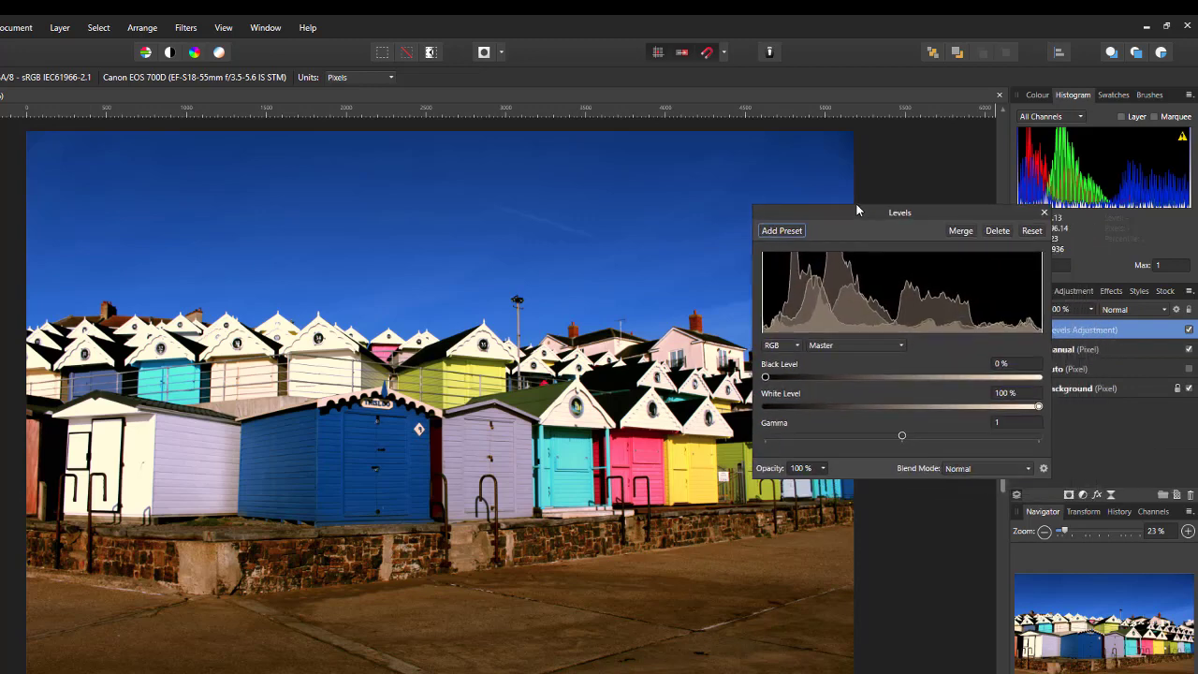
left_click(825, 469)
left_click_drag(827, 486, 853, 465)
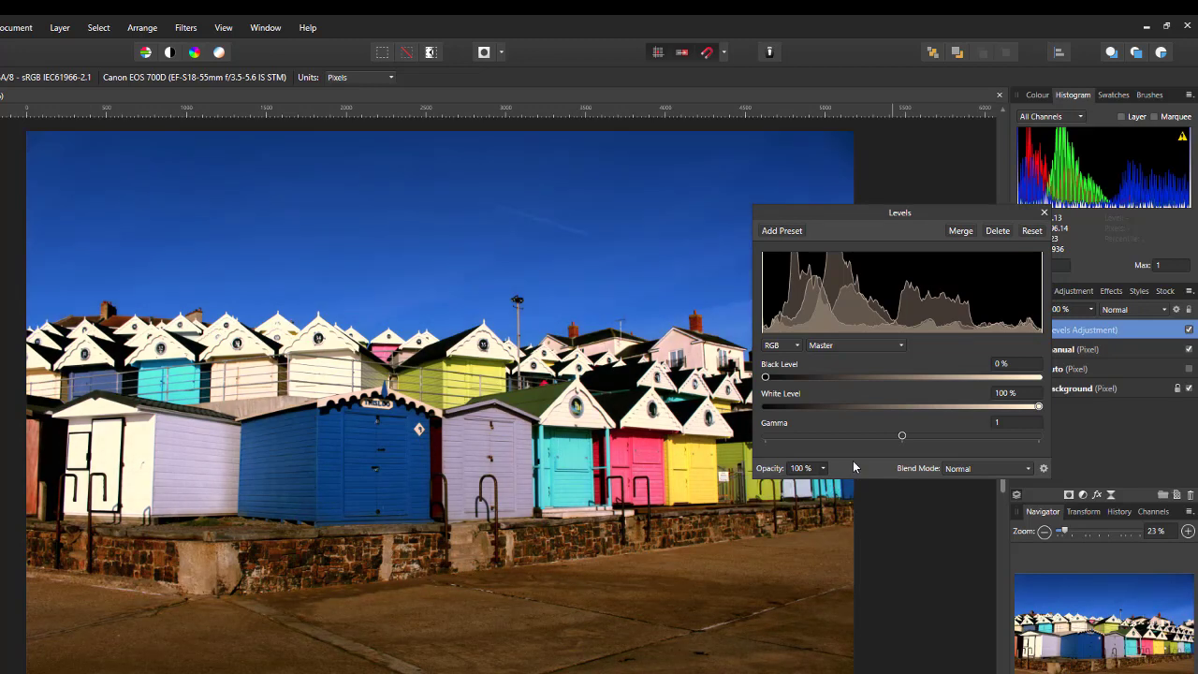
left_click(1030, 470)
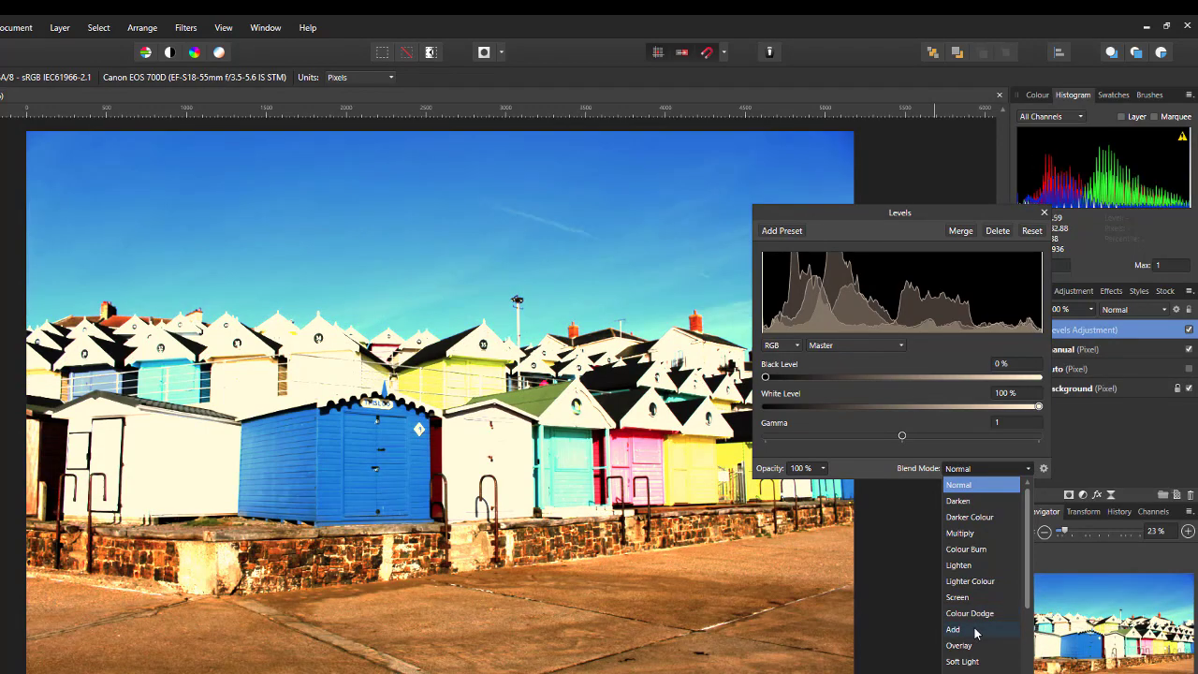
scroll(983, 571, "down", 3)
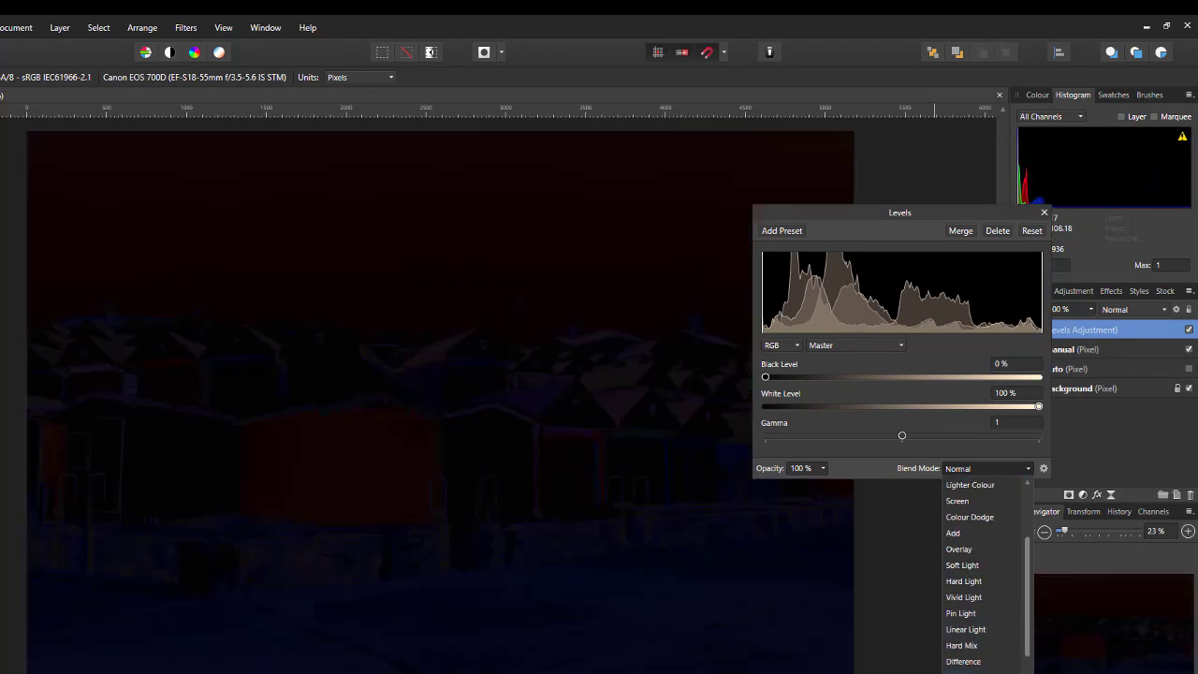
scroll(974, 580, "up", 3)
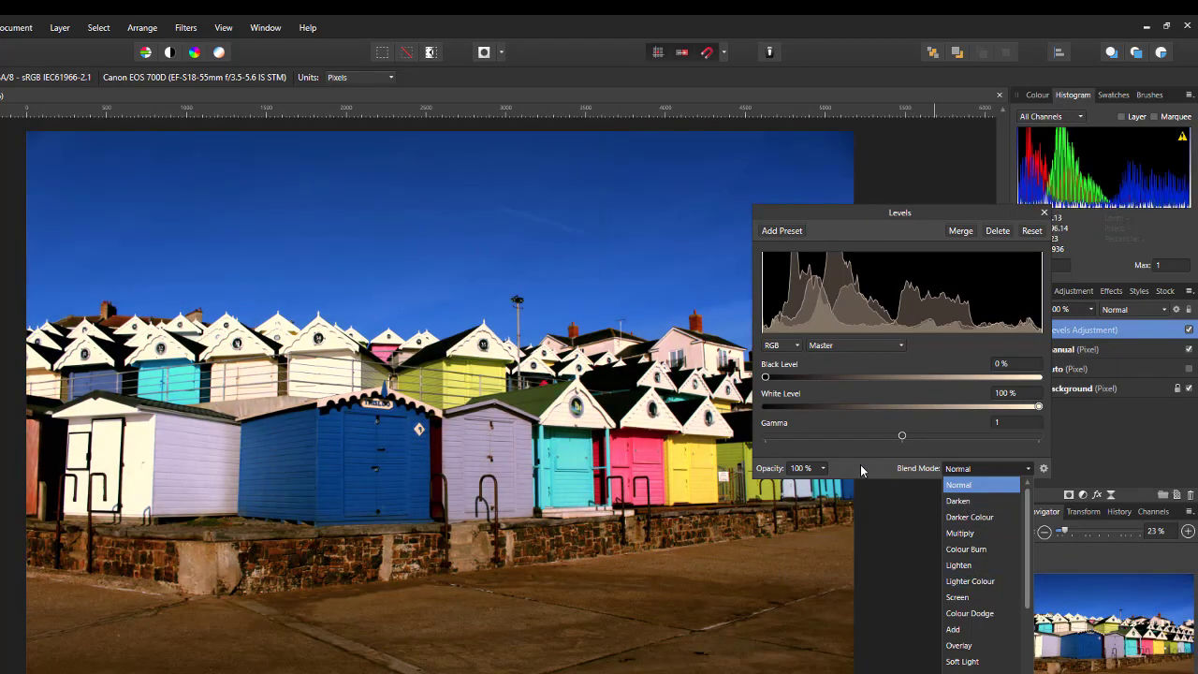
left_click(871, 471)
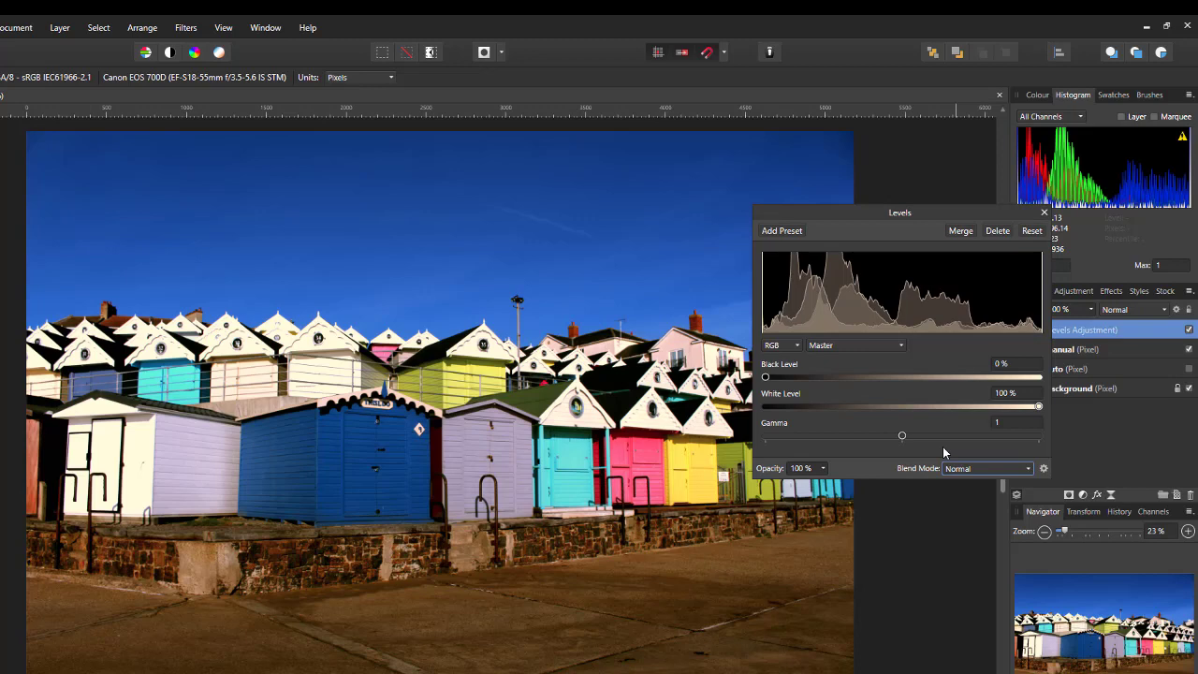
- Open the adjustment's blend ranges on the Master channel and reshape the Source Layer range curve
left_click(1045, 469)
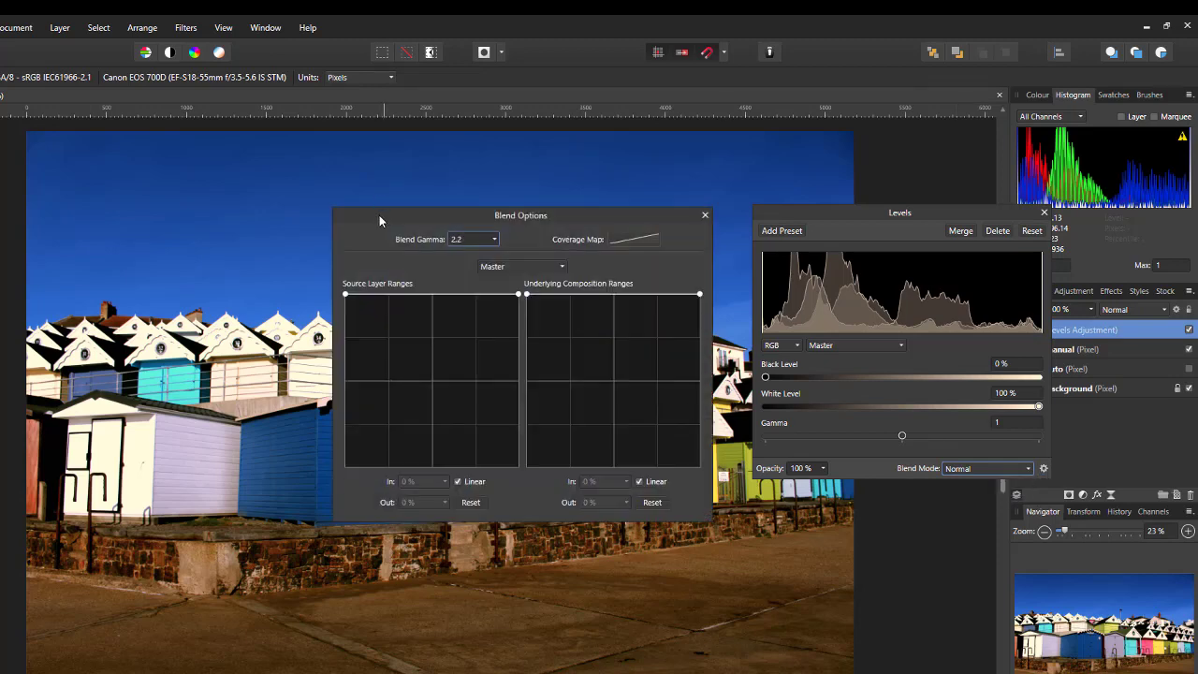
left_click_drag(327, 209, 40, 163)
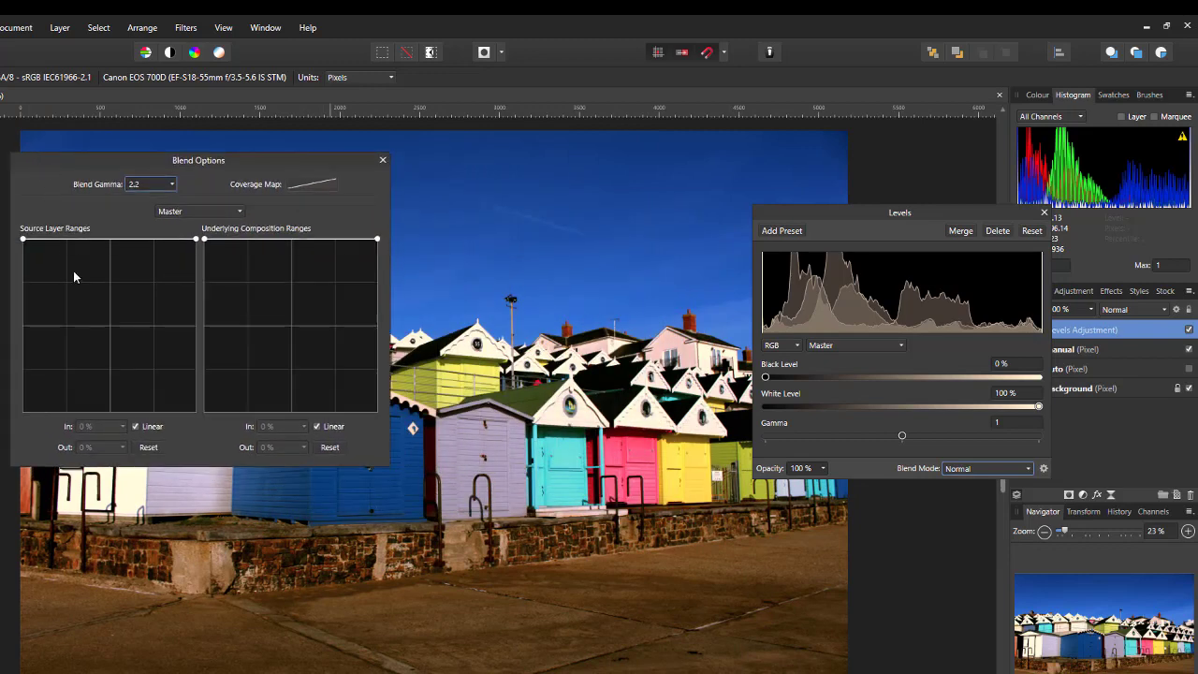
left_click(241, 212)
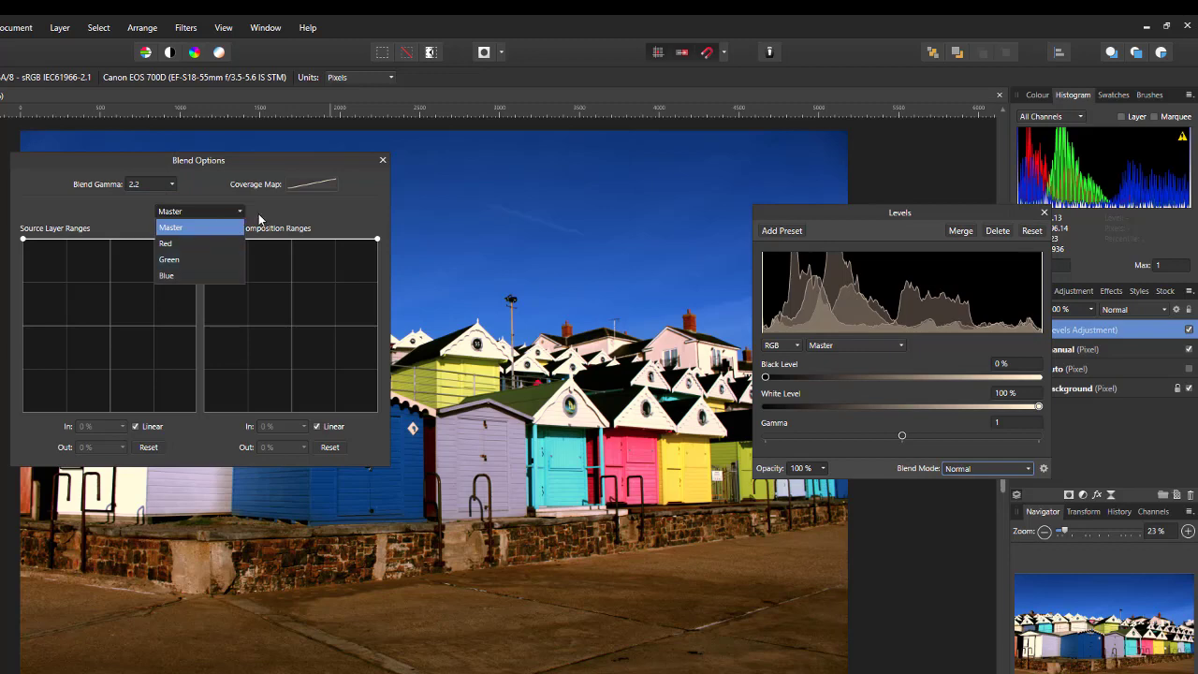
left_click(266, 214)
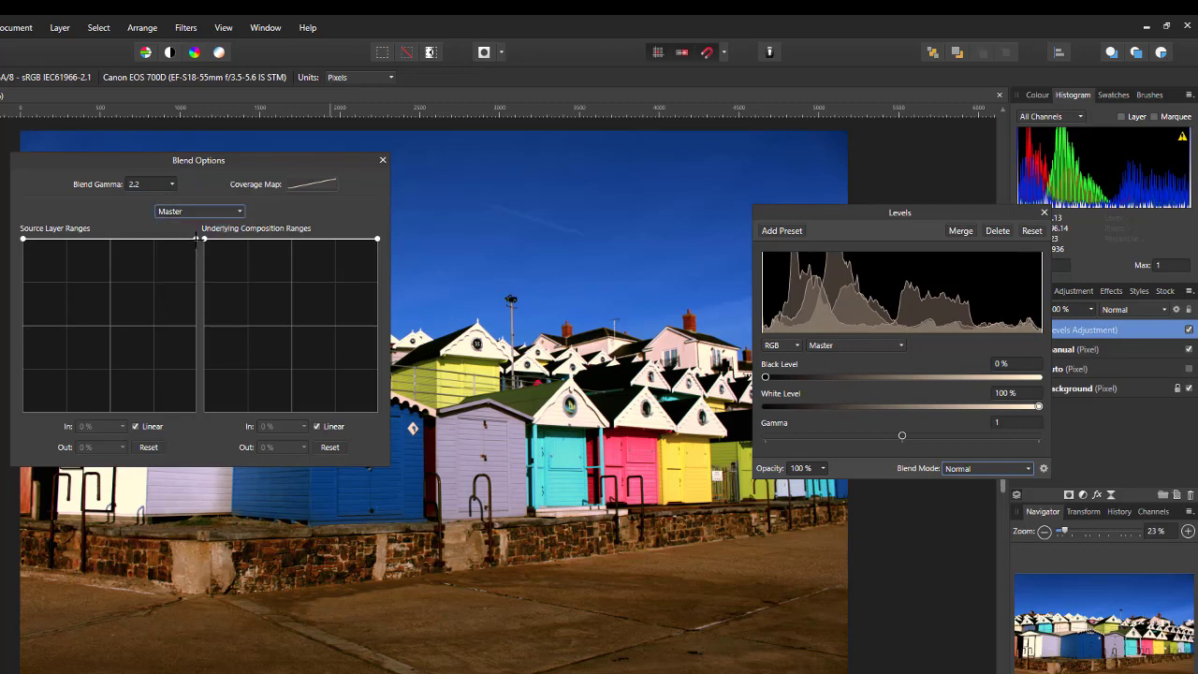
left_click_drag(196, 239, 126, 322)
left_click_drag(62, 273, 87, 391)
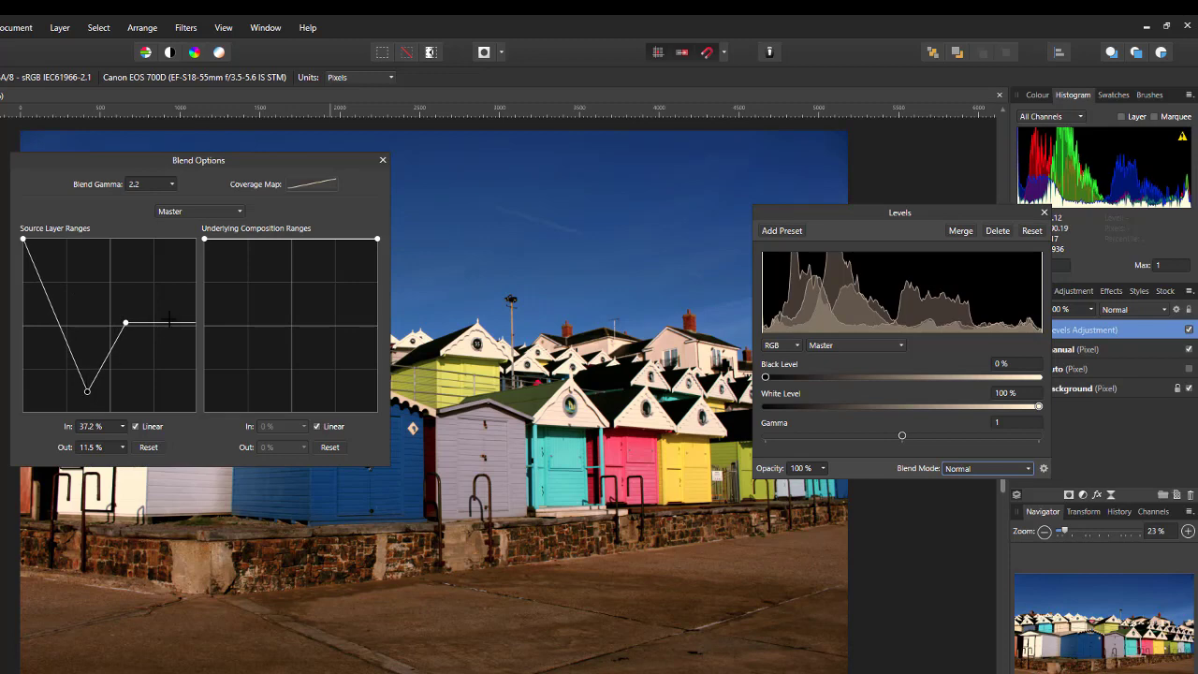
left_click_drag(171, 322, 139, 382)
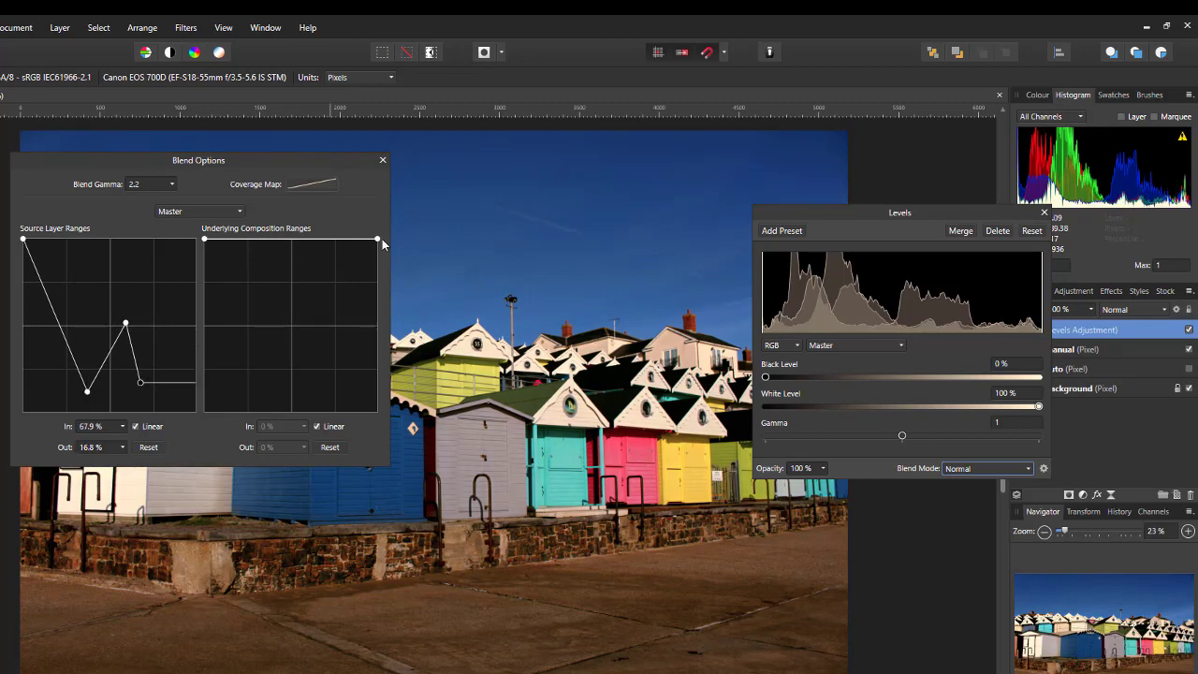
- Reshape the Underlying Composition range, then reset both ranges to flat
left_click_drag(380, 239, 317, 356)
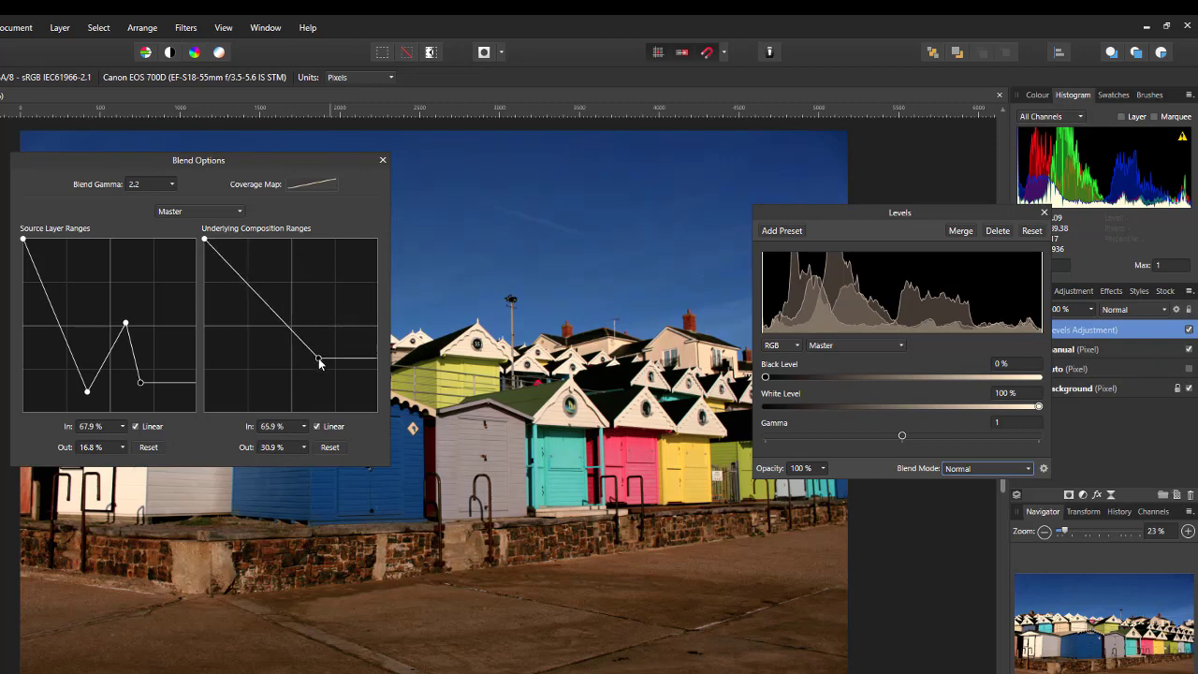
left_click(256, 283)
left_click_drag(273, 287, 297, 277)
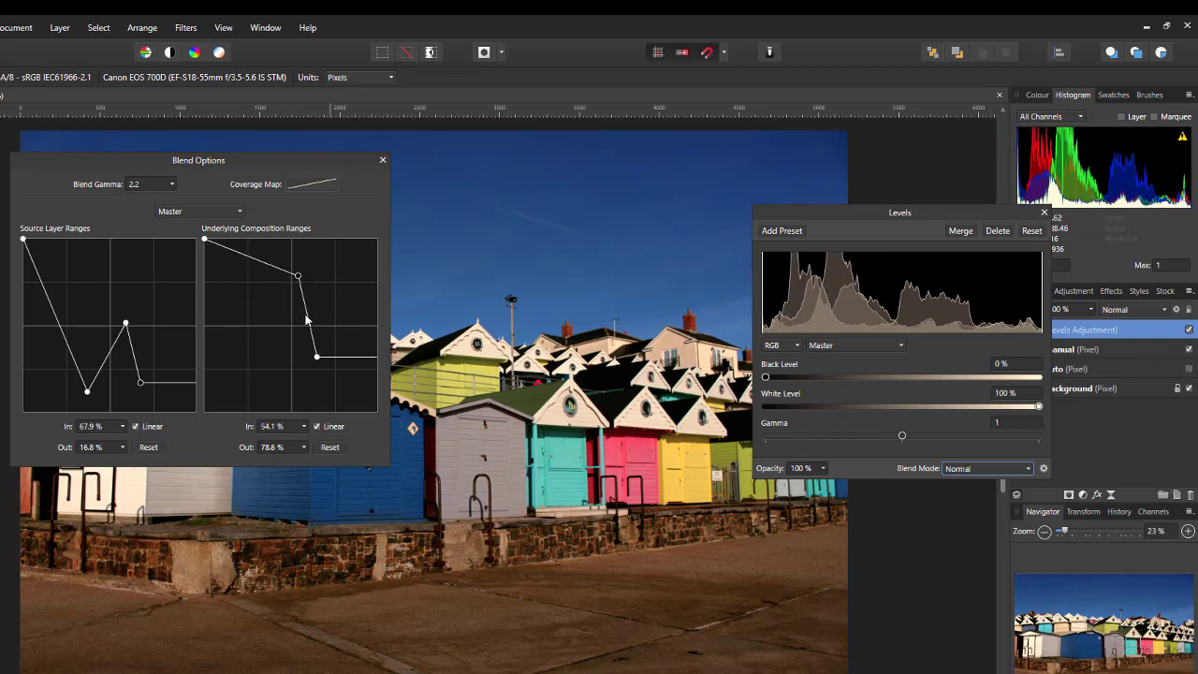
left_click_drag(292, 323, 242, 377)
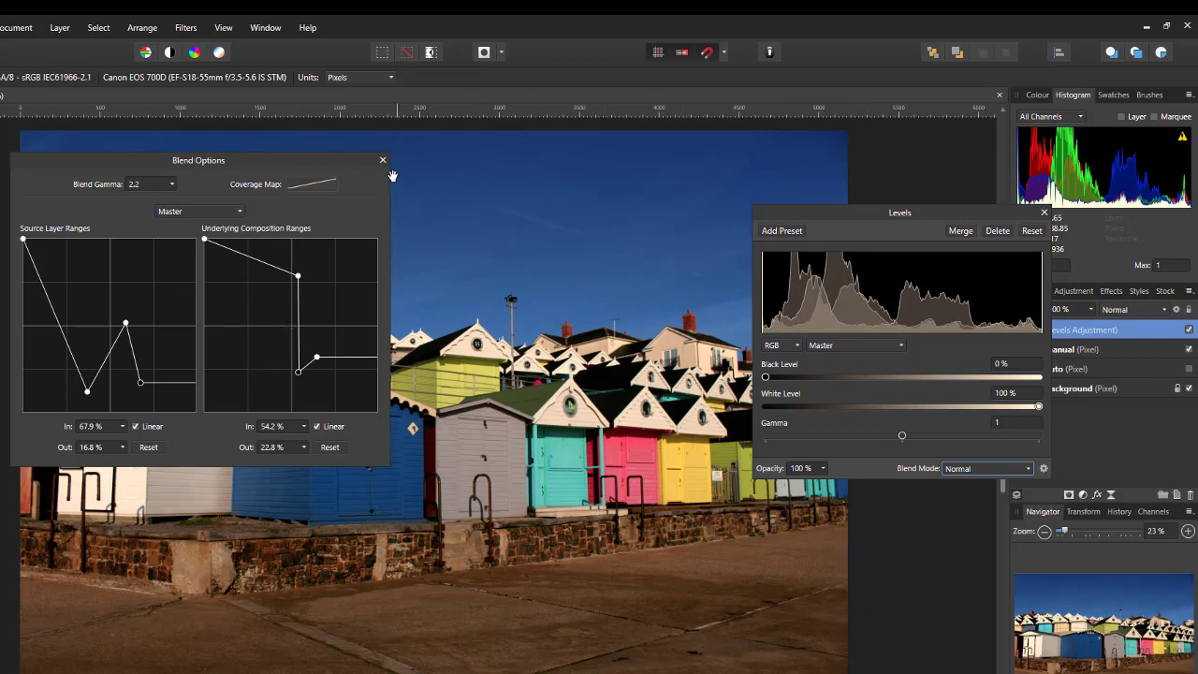
left_click(331, 448)
left_click(148, 448)
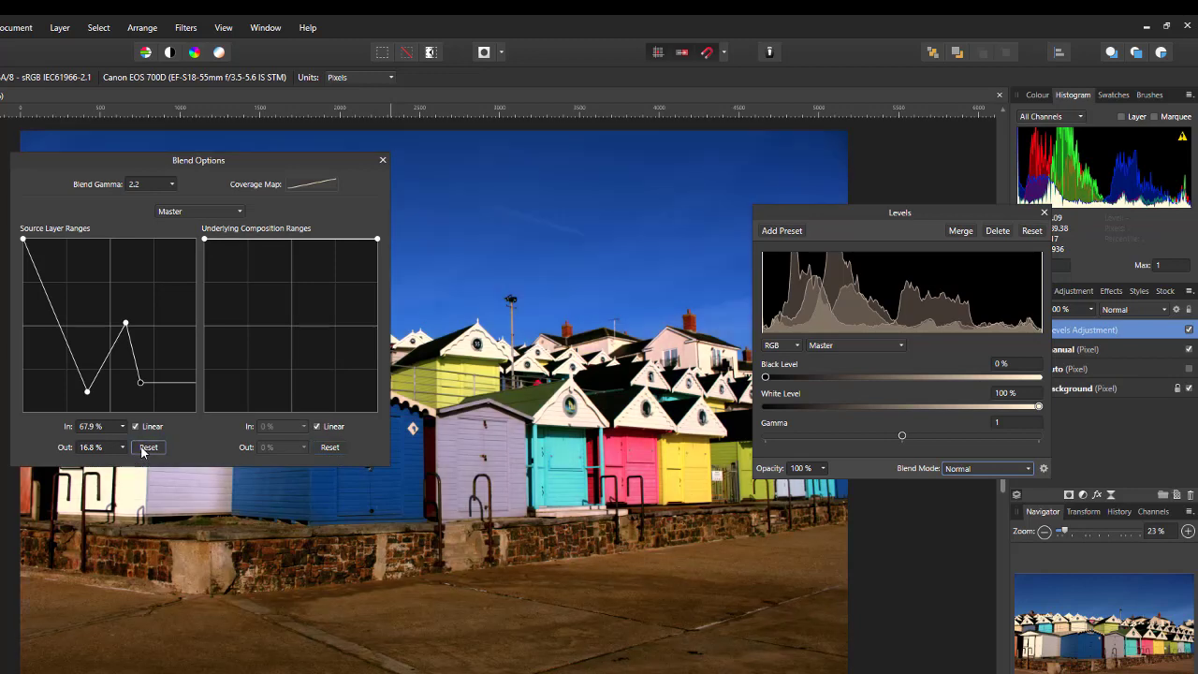
- Close Blend Options and merge the per-channel Levels adjustment into the manual layer
left_click(382, 163)
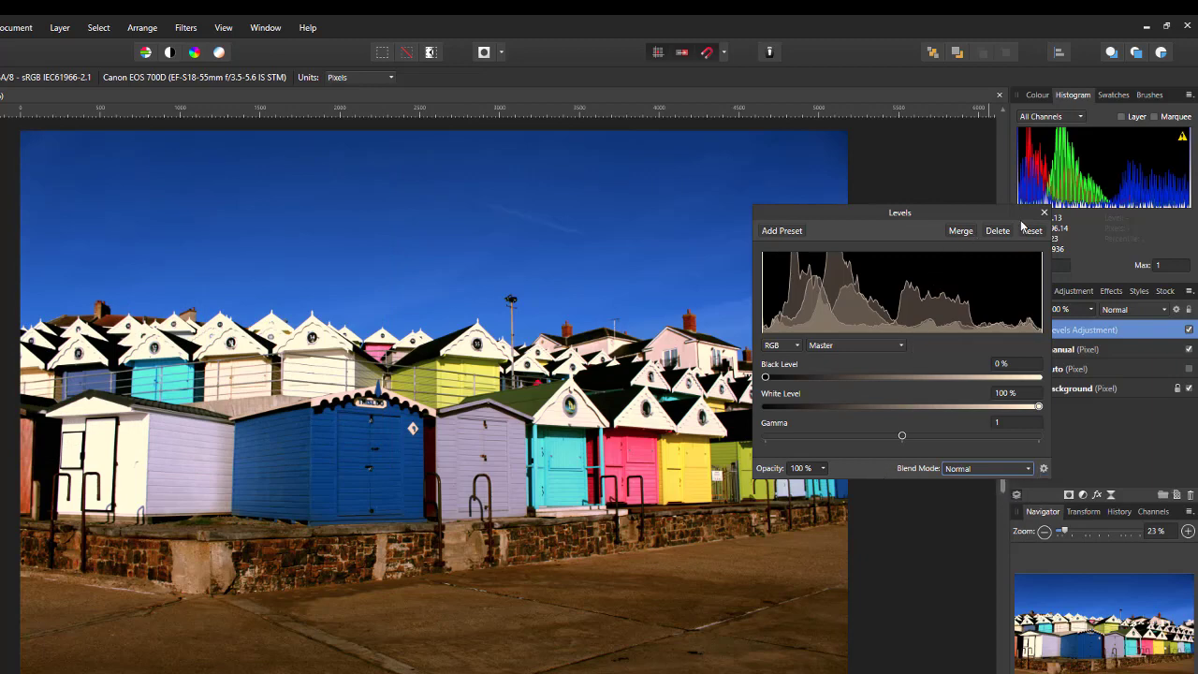
left_click(959, 234)
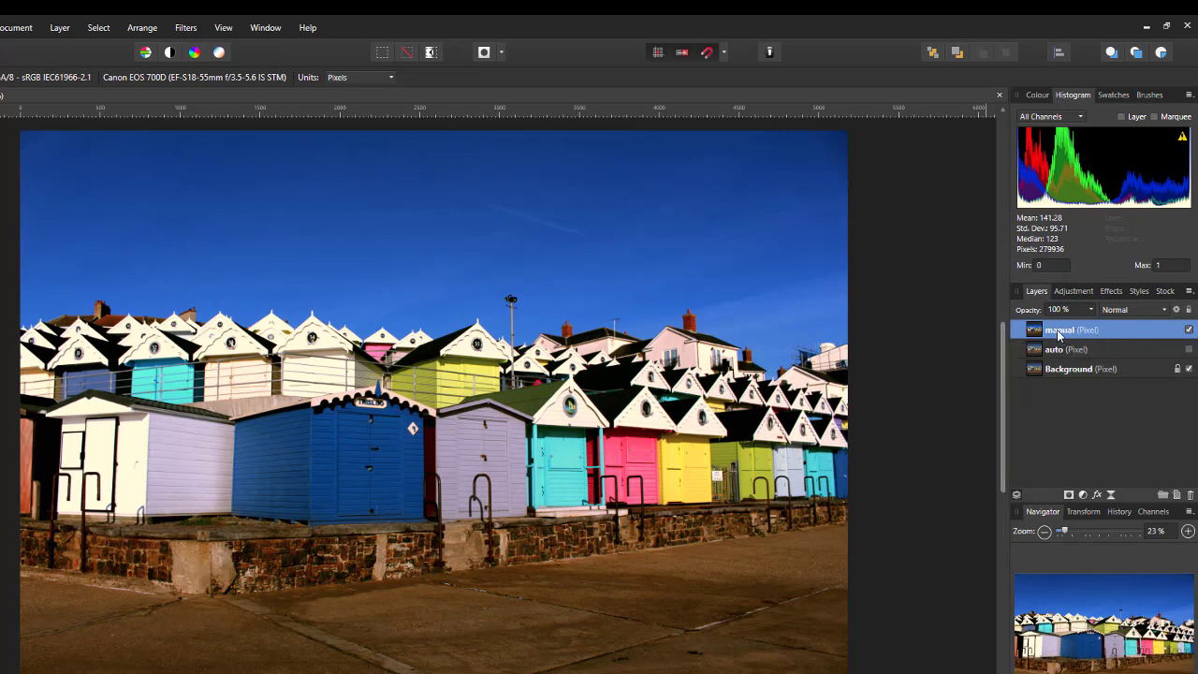
- Show the 'auto' layer, briefly hide 'manual' to compare, then show 'manual' again
left_click(1188, 350)
left_click(1189, 329)
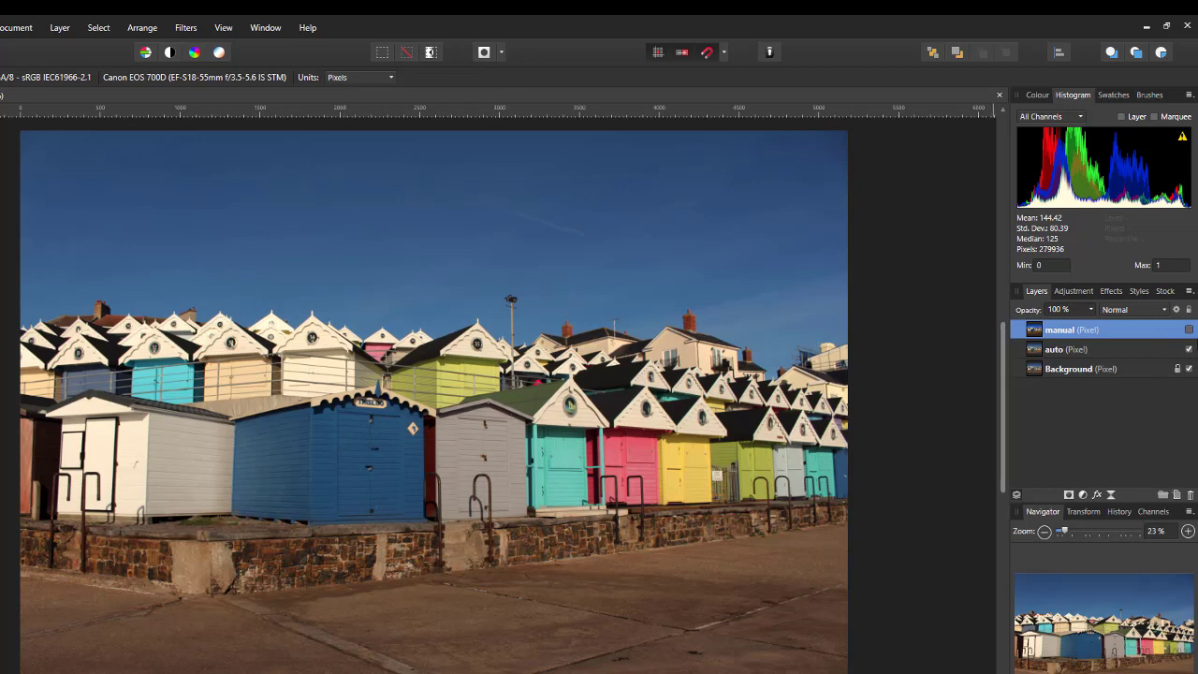
left_click(1189, 330)
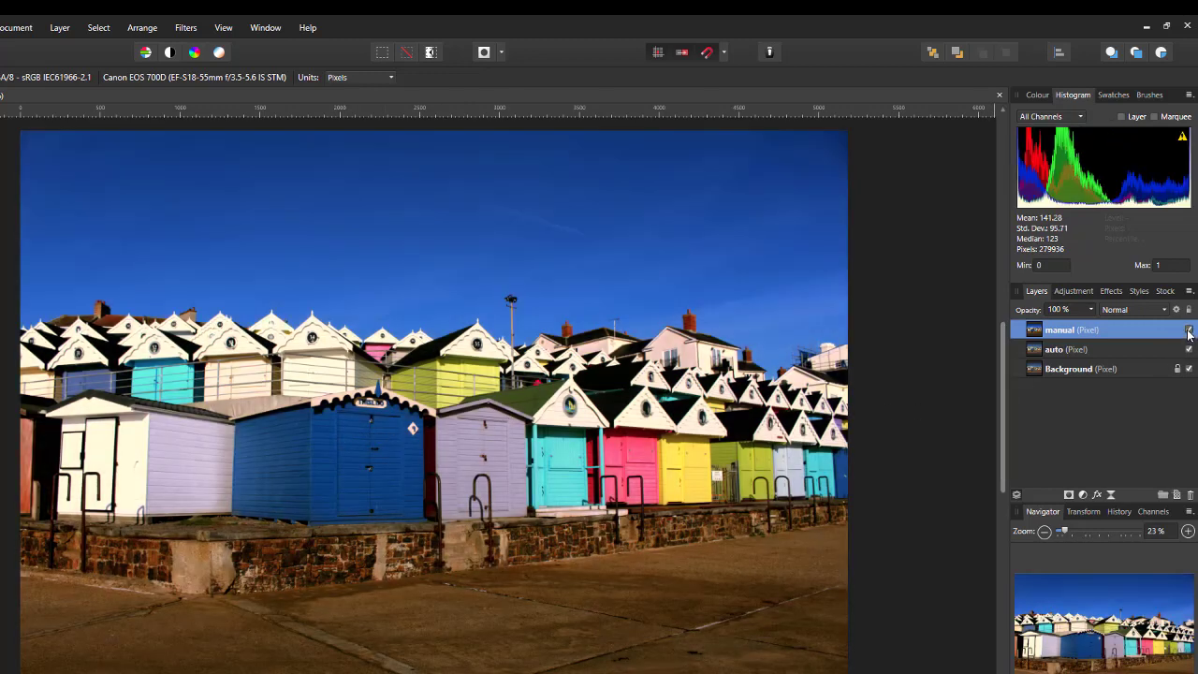